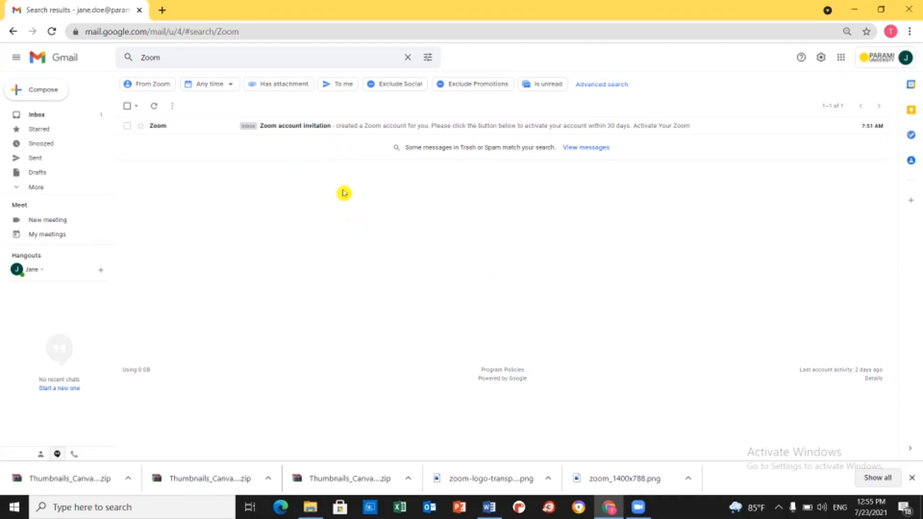
- Open the Zoom account invitation email and follow its 'Activate Your Zoom Account' link
left_click(315, 127)
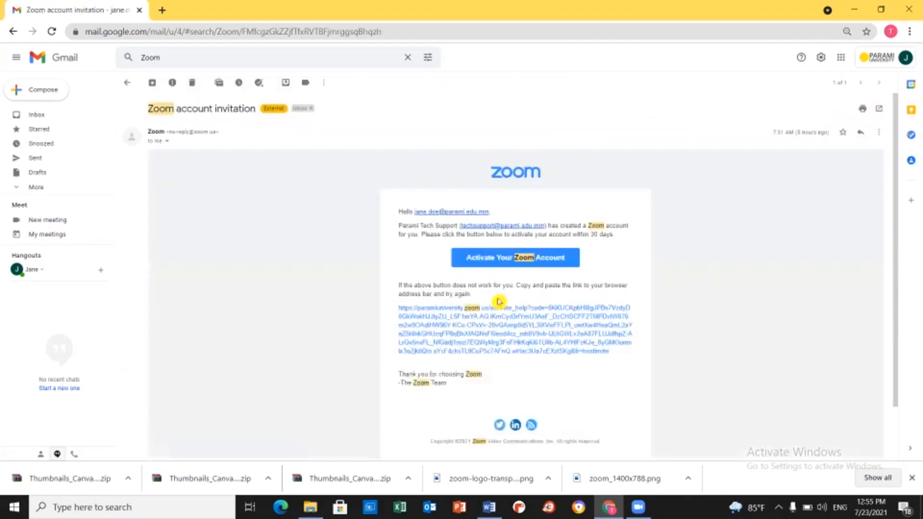
left_click(485, 262)
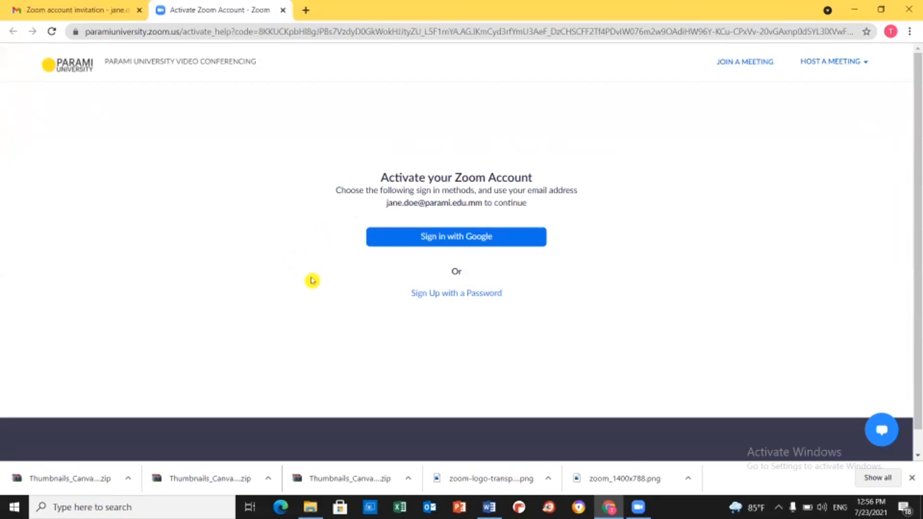
- Choose 'Sign Up with a Password' and enter the account holder's first and last name
left_click(456, 299)
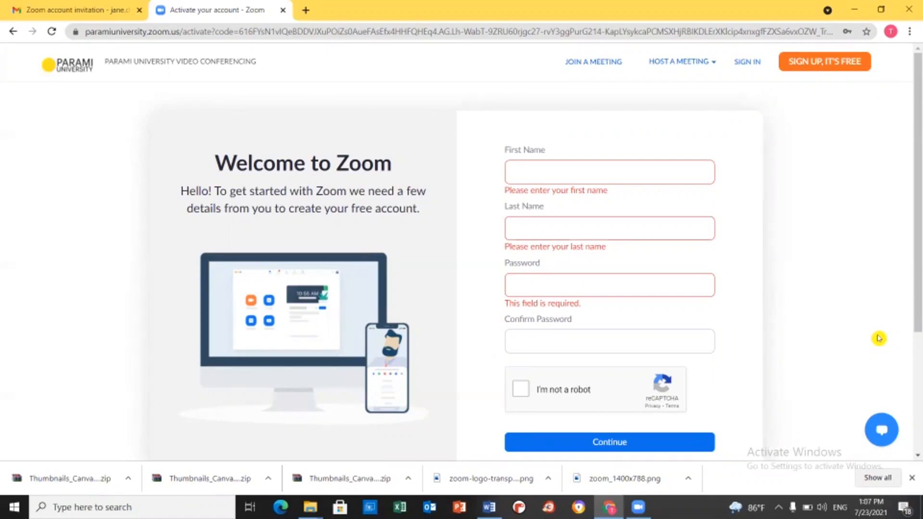
left_click(573, 172)
type("Jane")
left_click(591, 219)
type("Doe")
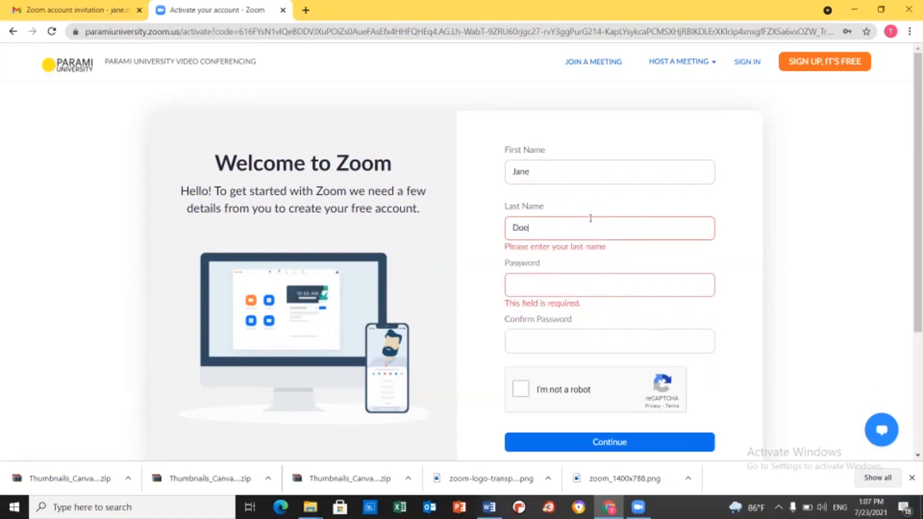
- Enter and confirm the account password, pass the reCAPTCHA check, and submit the form
left_click(576, 291)
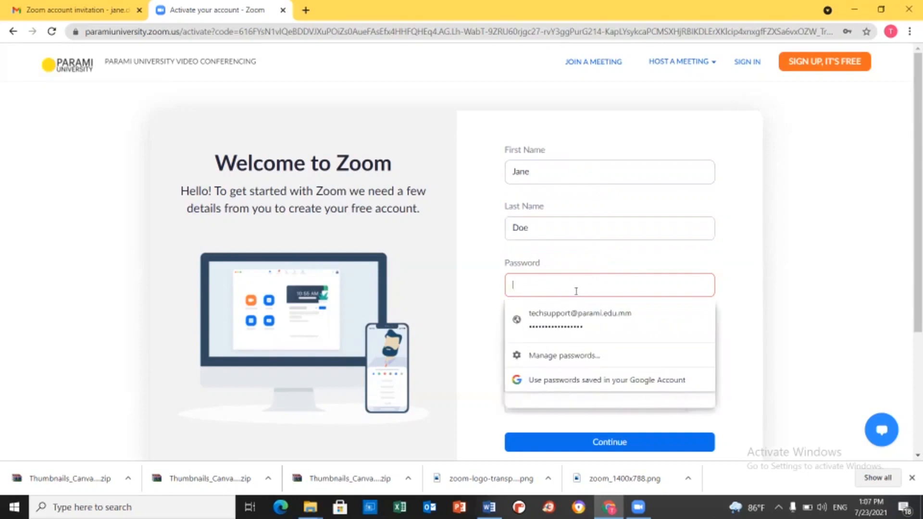
type("**********")
left_click(601, 344)
type("*********")
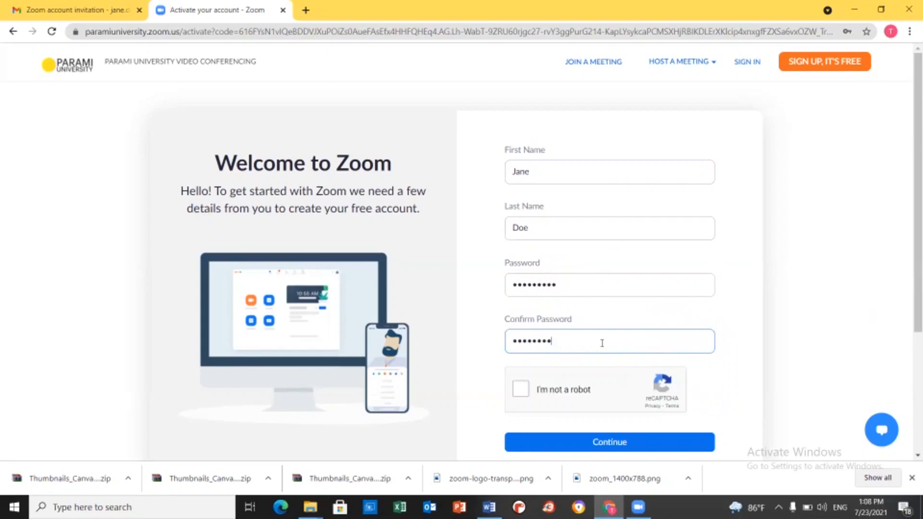
type("*")
left_click(520, 388)
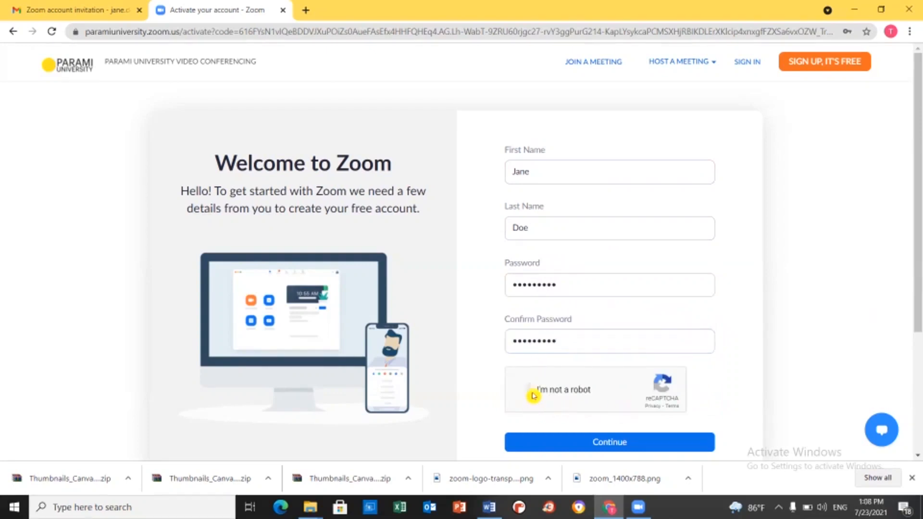
left_click(596, 443)
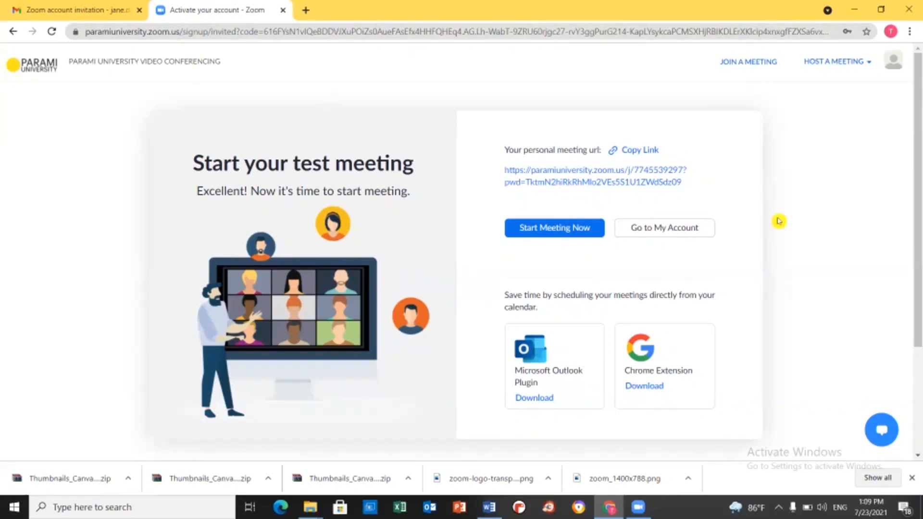
- Sign out of the account from the profile avatar menu
left_click(888, 66)
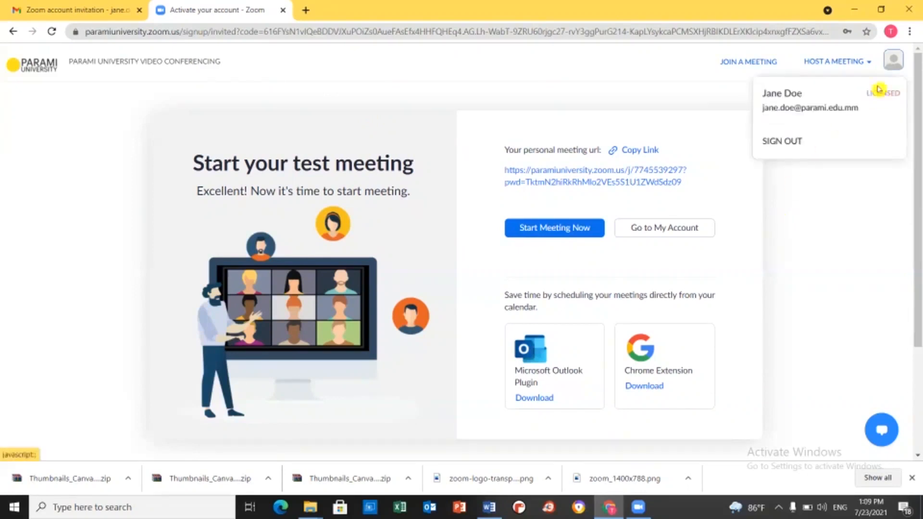
left_click(789, 141)
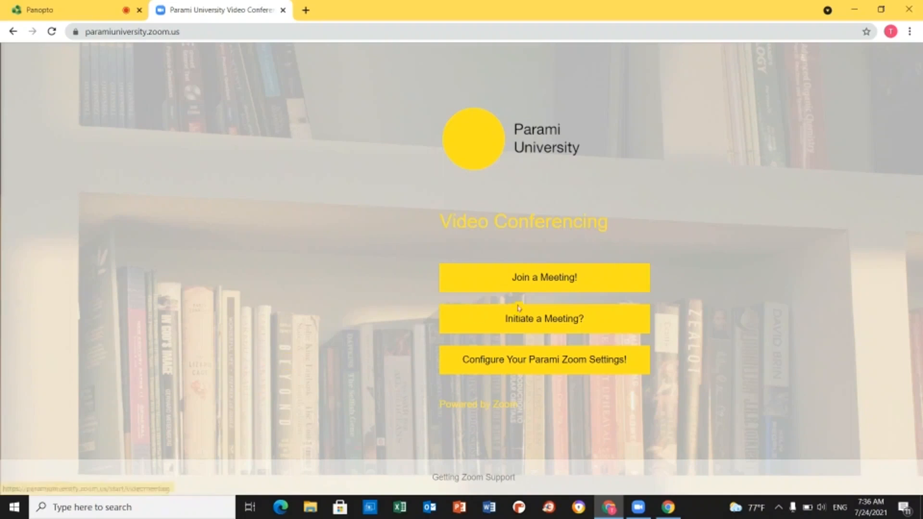
left_click(519, 282)
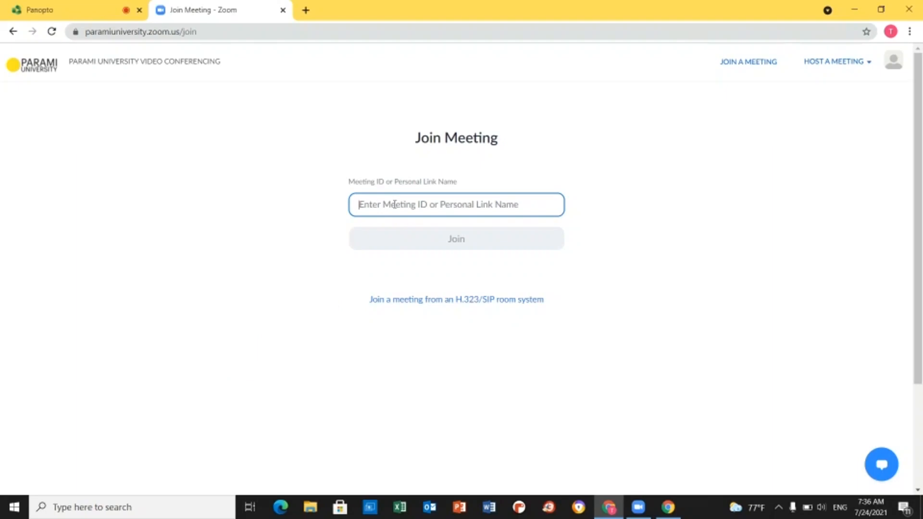
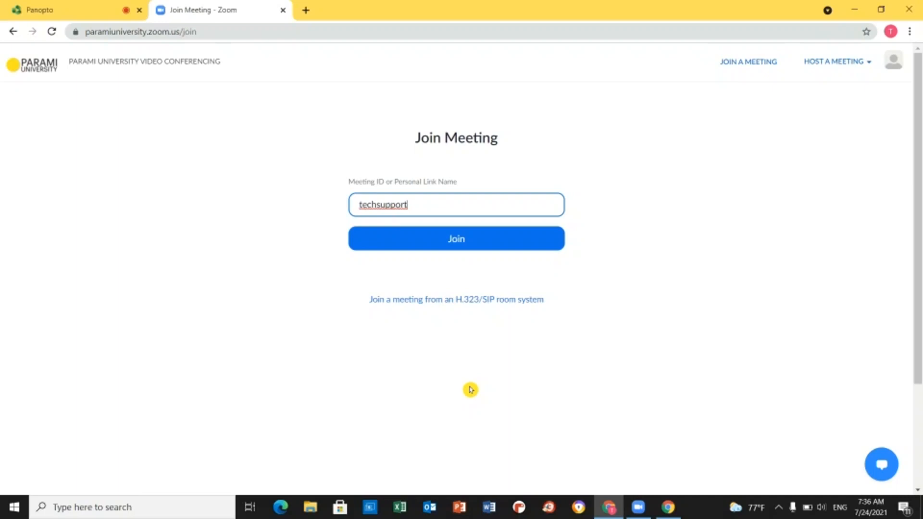
left_click(418, 240)
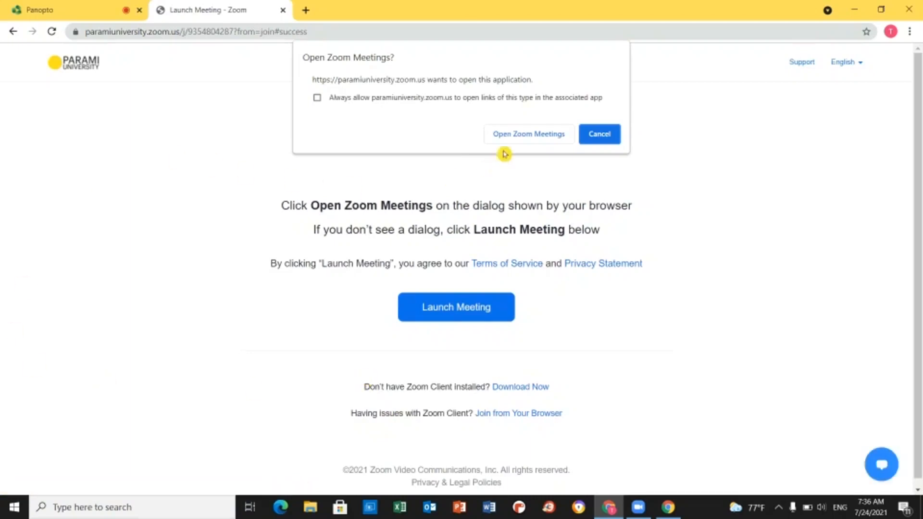
- Enter the Zoom Meetings room with computer audio, mute the microphone, then leave the meeting
left_click(523, 137)
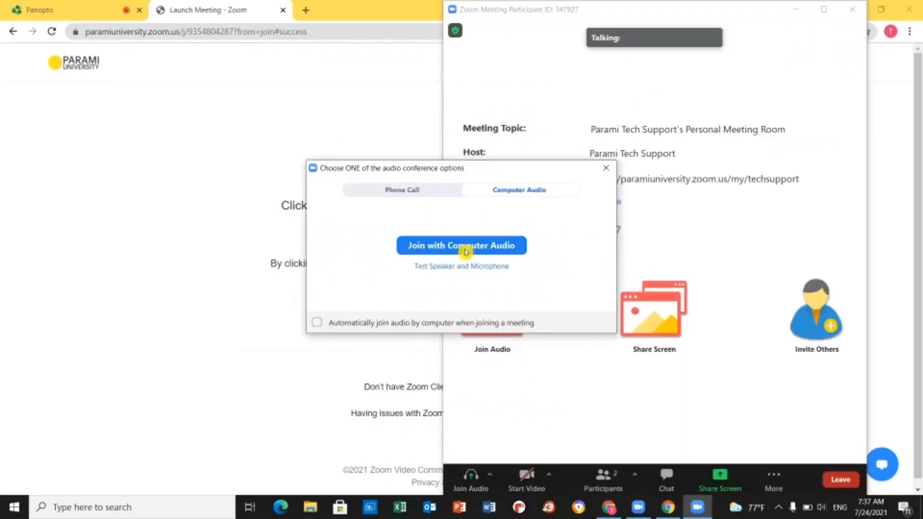
left_click(465, 246)
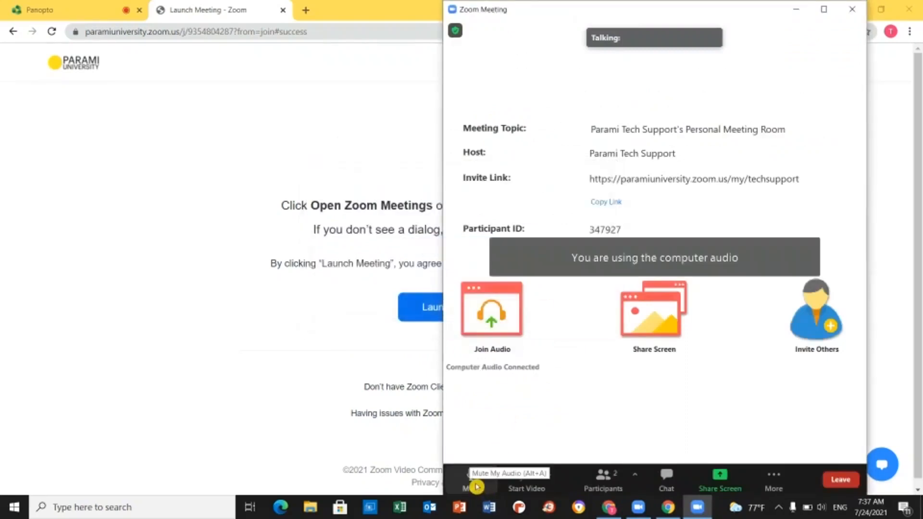
left_click(476, 487)
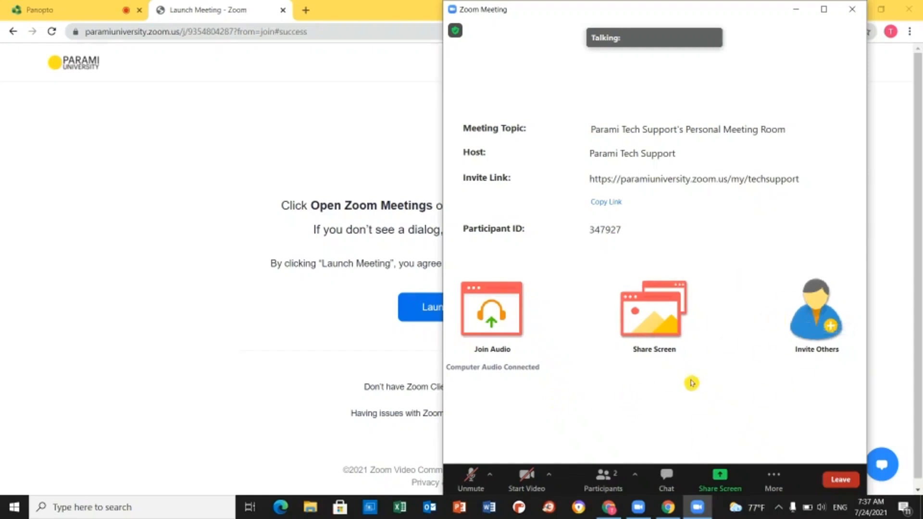
left_click(850, 484)
left_click(818, 446)
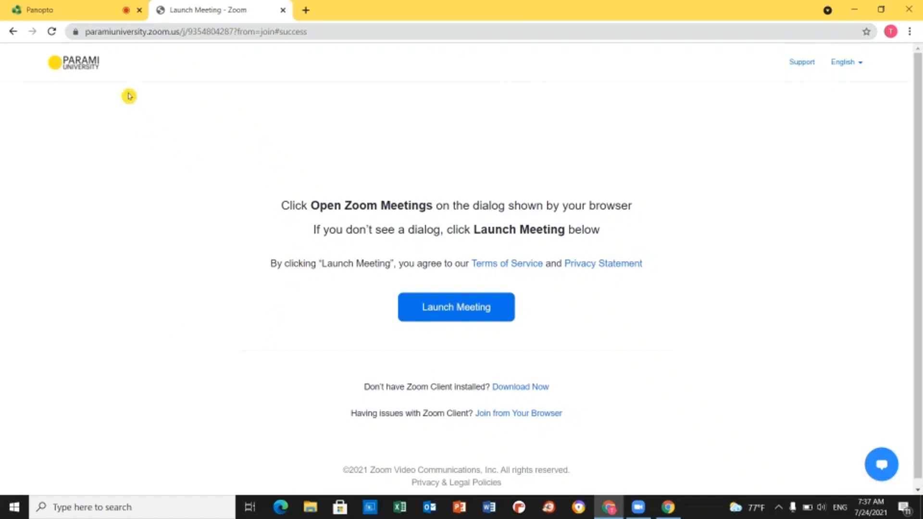
- From the PARAMI home page, initiate a new hosted meeting and launch it in Zoom Meetings
left_click(73, 72)
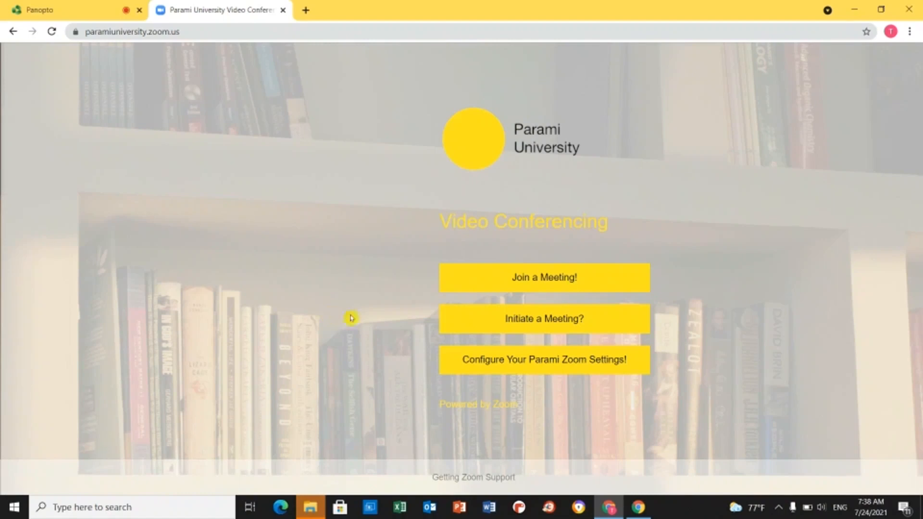
left_click(505, 326)
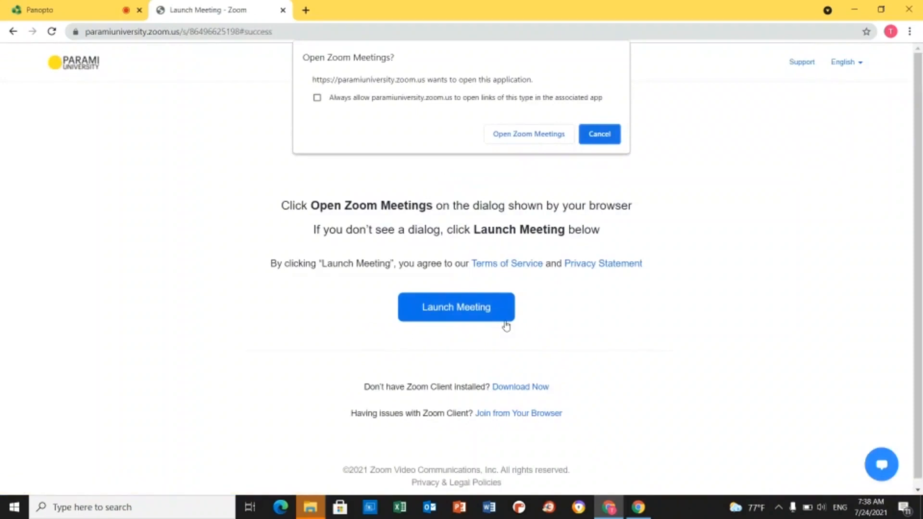
left_click(532, 138)
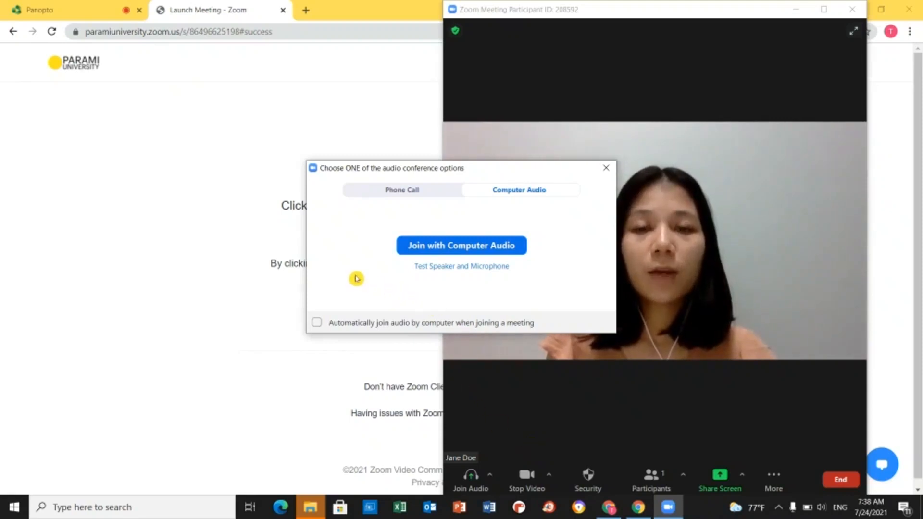
- Join with computer audio, toggle mute and camera, leaving video off, then maximize and end the meeting
left_click(434, 250)
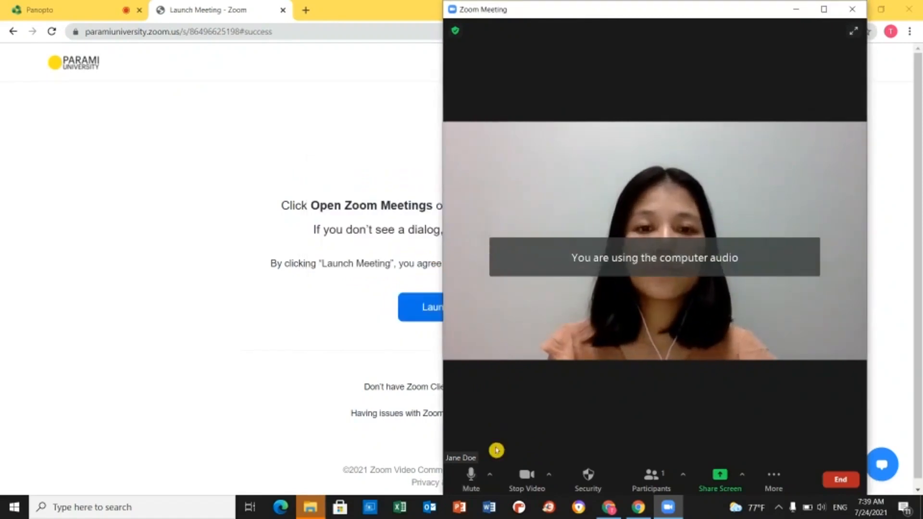
left_click(480, 489)
left_click(481, 488)
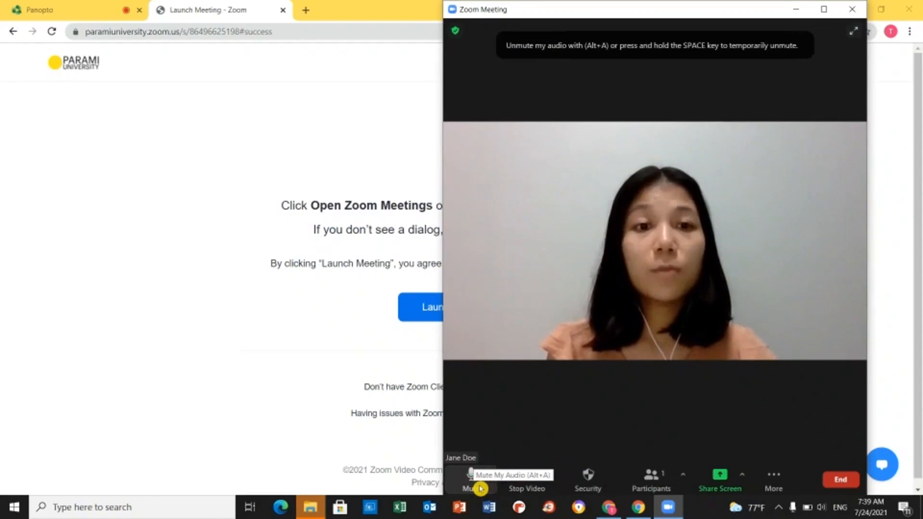
left_click(529, 490)
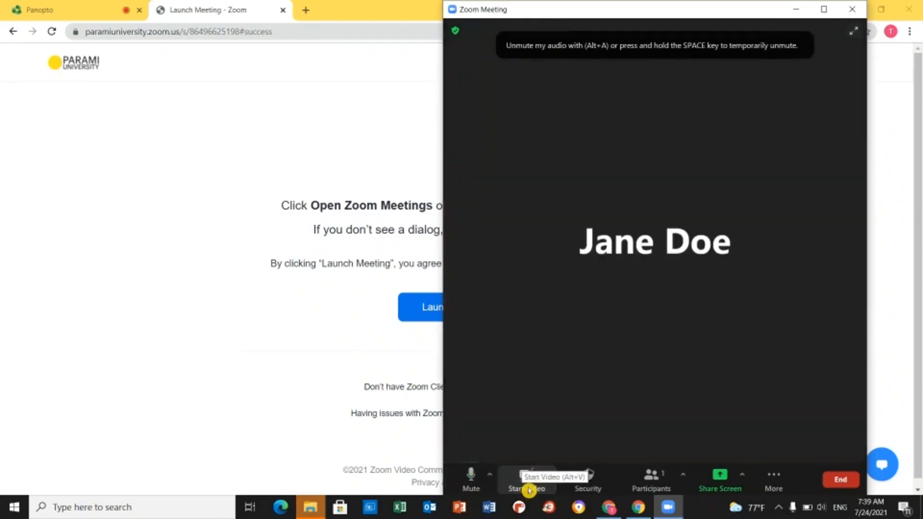
left_click(530, 489)
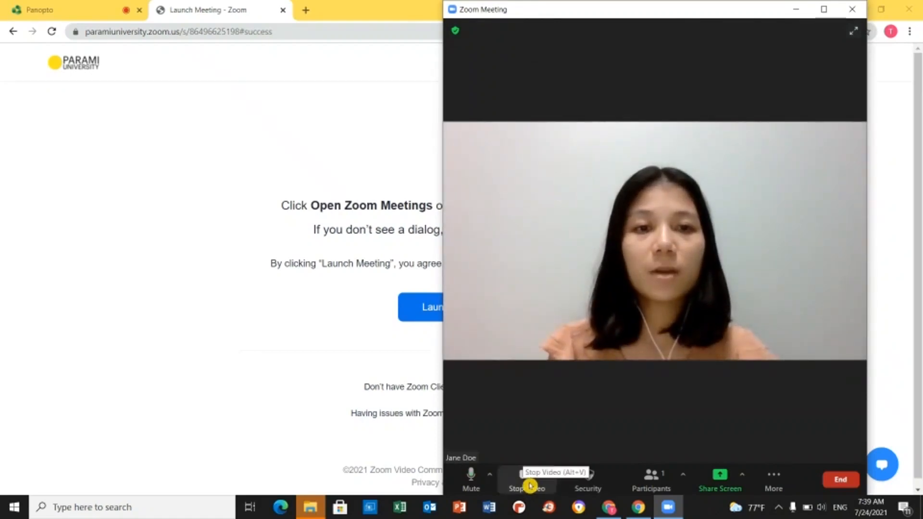
left_click(529, 487)
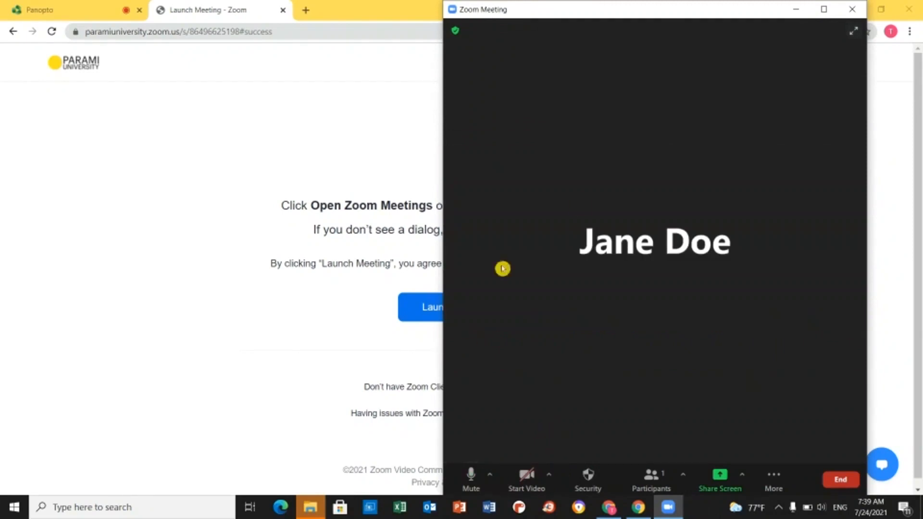
left_click(824, 9)
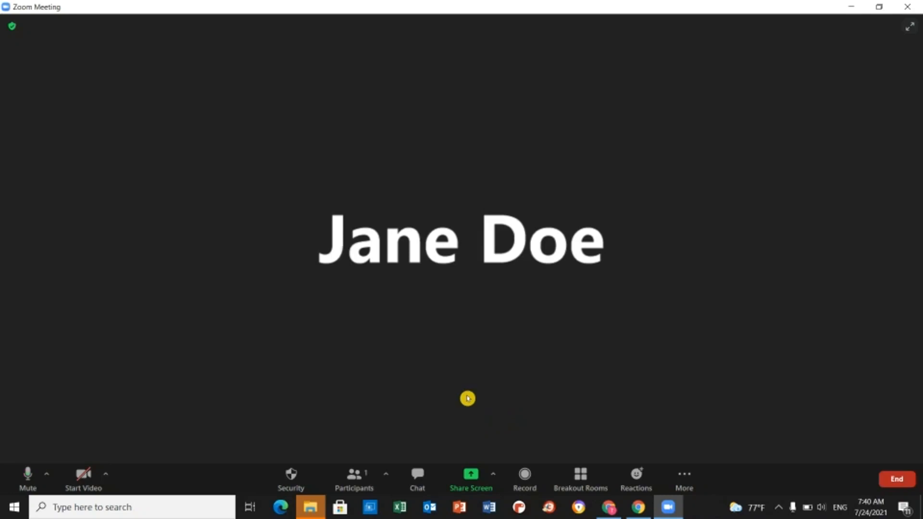
left_click(903, 482)
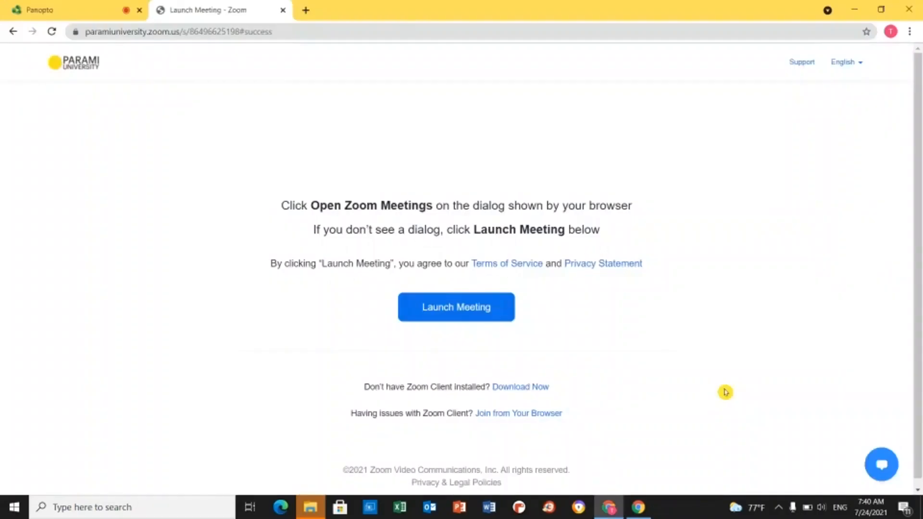
- Return to the Parami home page and open 'Configure Your Parami Zoom Settings!' to reach My Profile
left_click(80, 64)
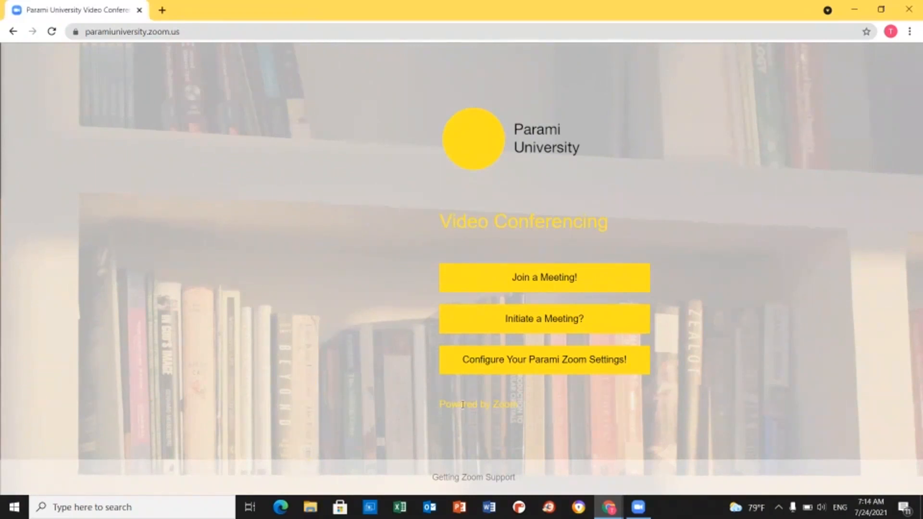
left_click(491, 360)
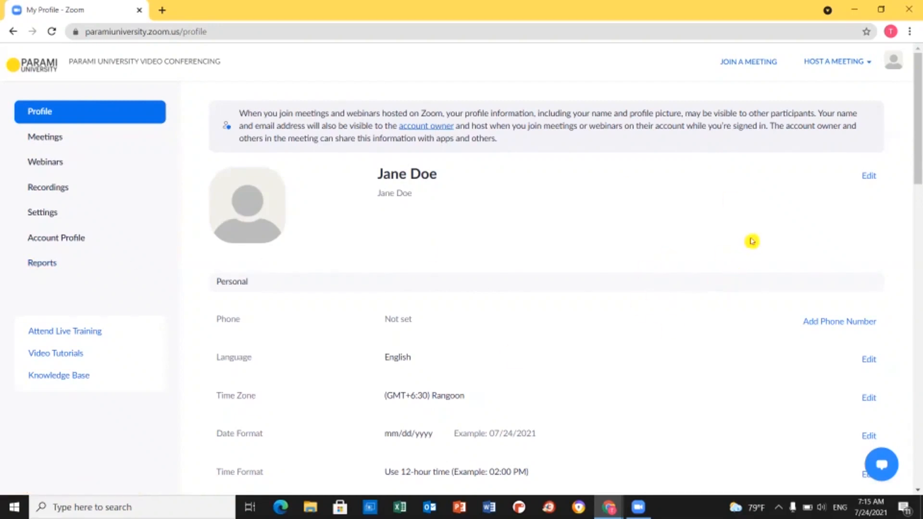
left_click(268, 211)
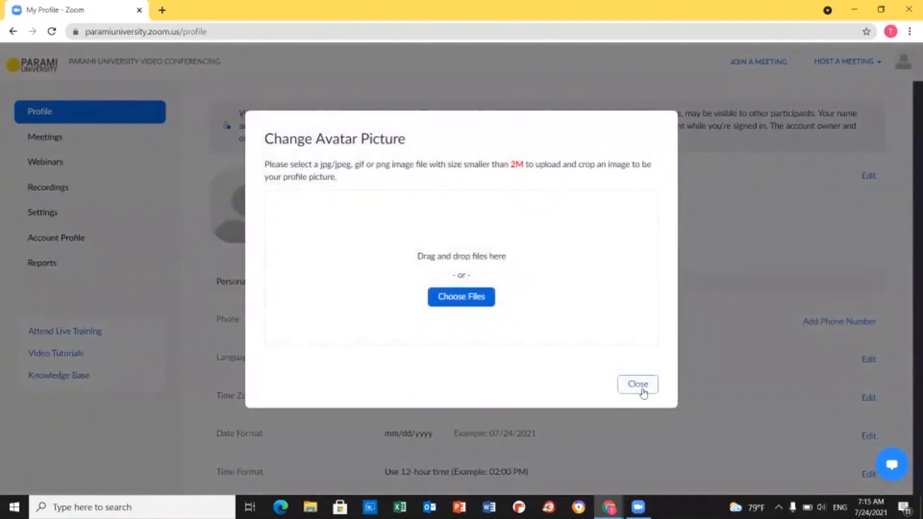
left_click(644, 390)
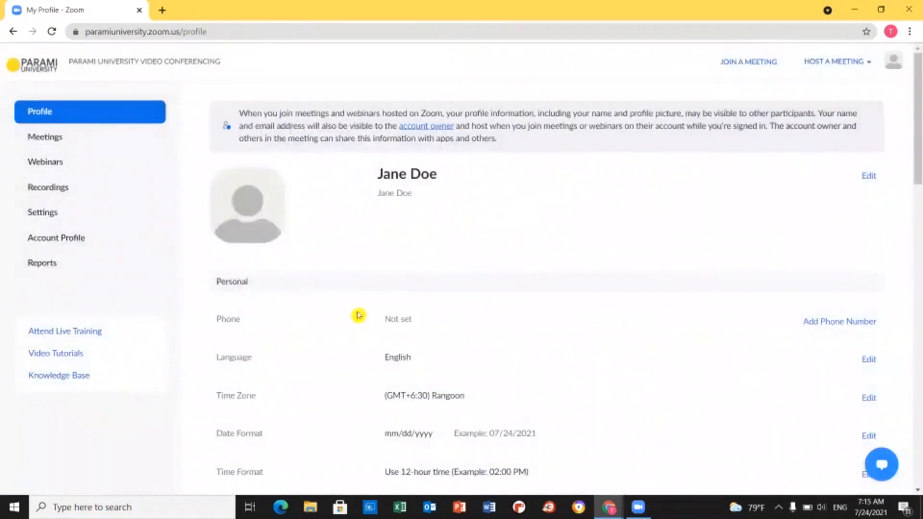
scroll(360, 315, "down", 1)
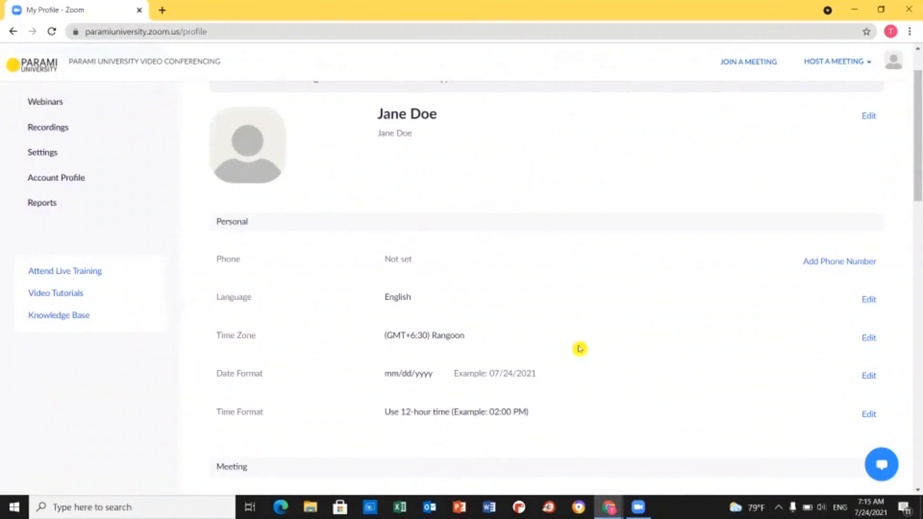
scroll(383, 379, "up", 1)
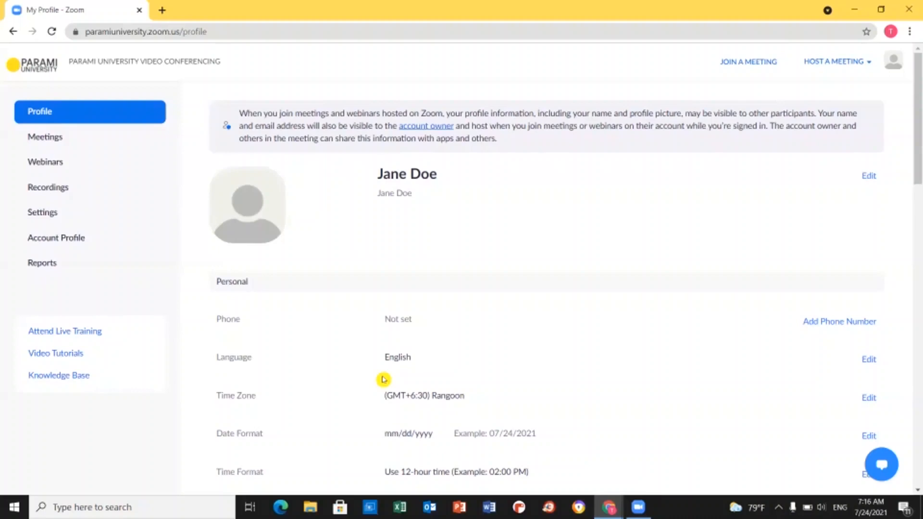
- Open Meetings from the left navigation and switch to the Previous meetings tab
left_click(48, 142)
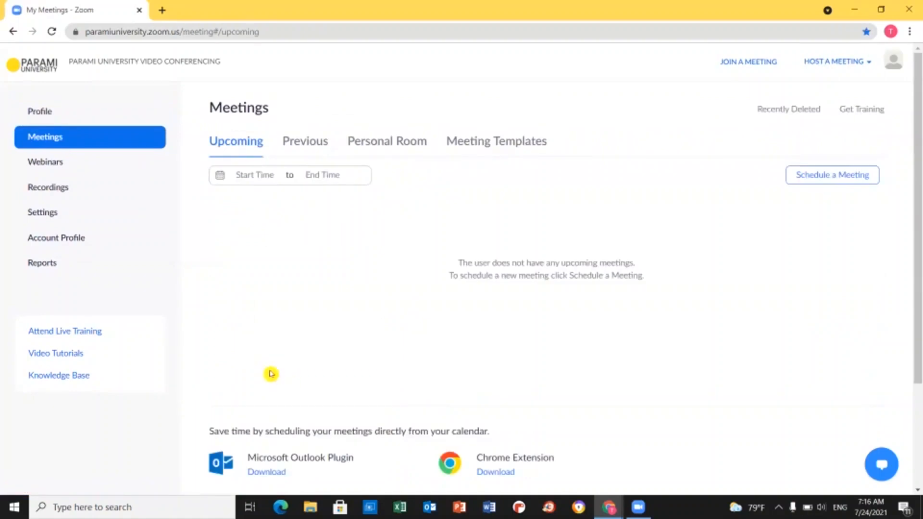
left_click(309, 153)
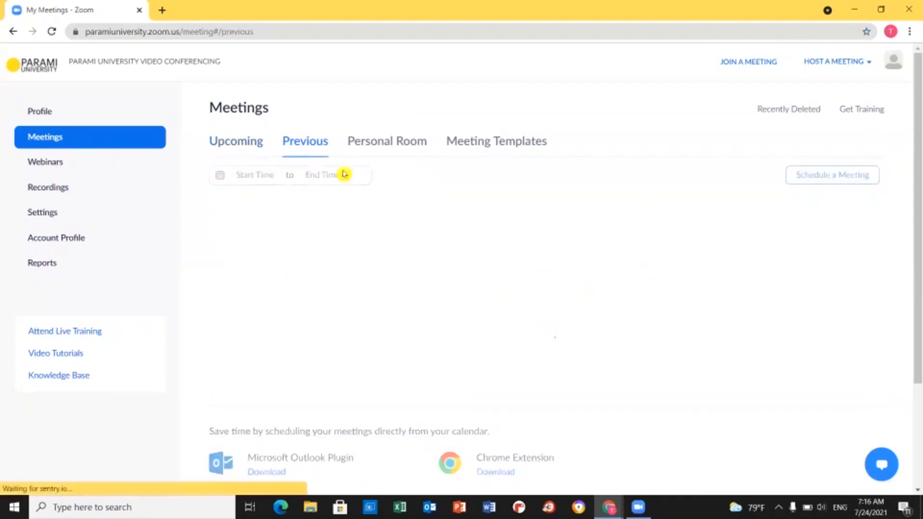
- Review the Personal Room tab's details and bring up its copyable meeting invitation text
left_click(369, 151)
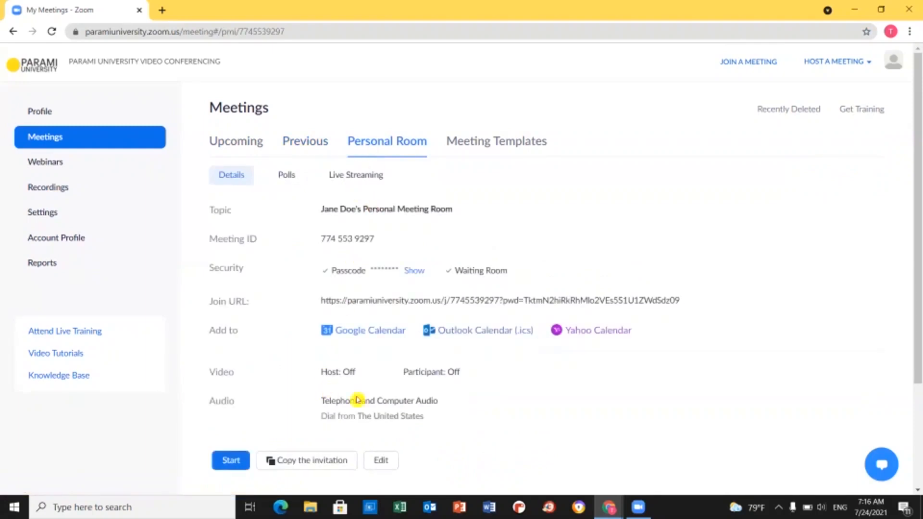
scroll(614, 377, "down", 3)
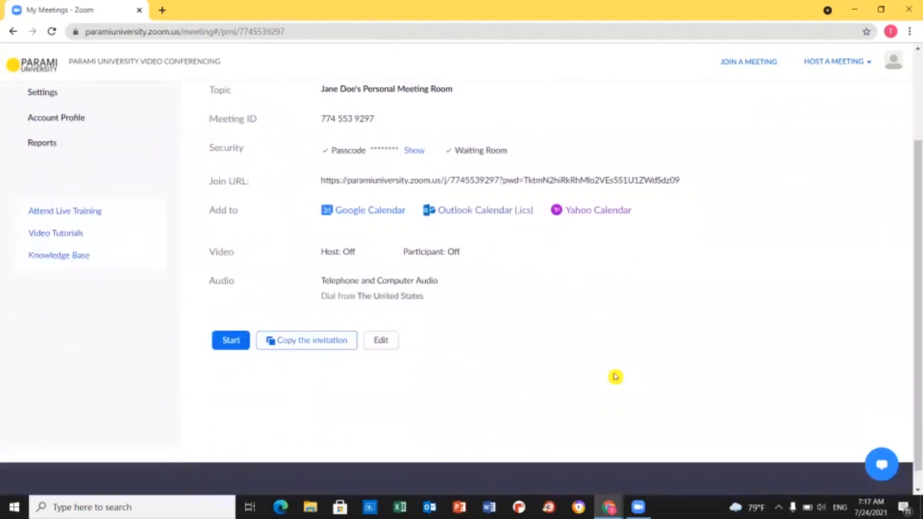
scroll(615, 377, "up", 1)
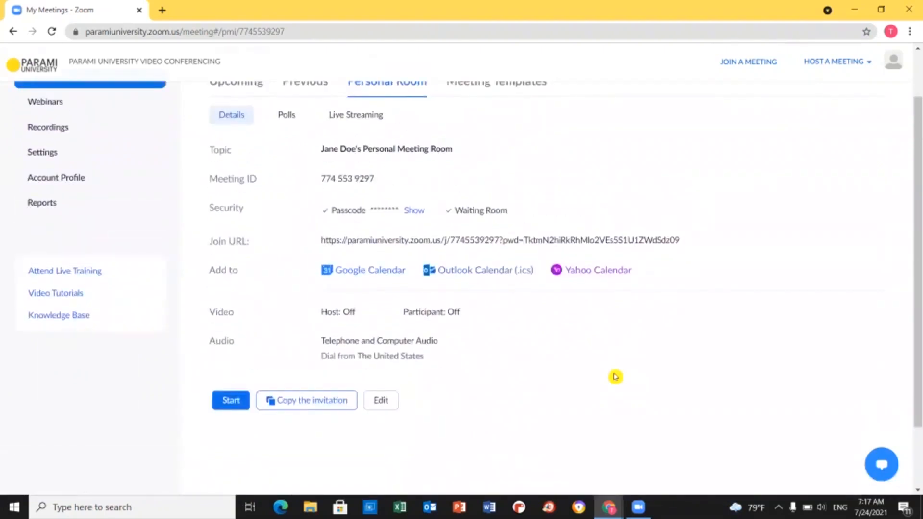
scroll(546, 401, "down", 1)
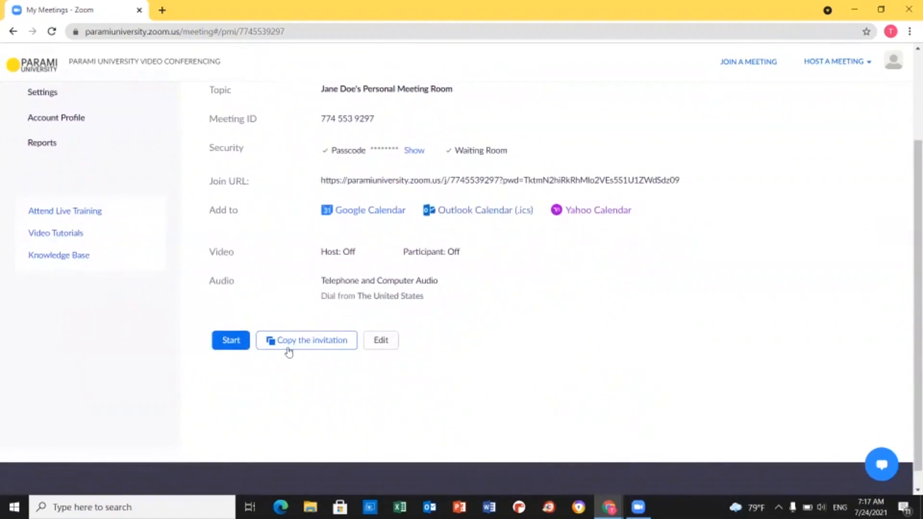
left_click(289, 349)
- Copy the personal room's full meeting invitation, close the dialog, and return to the Upcoming meetings list
scroll(474, 373, "down", 3)
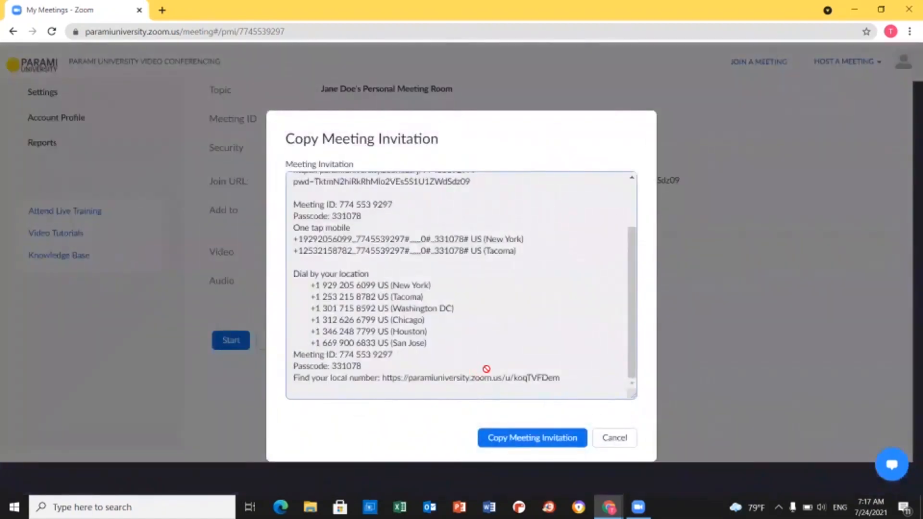
scroll(347, 254, "up", 2)
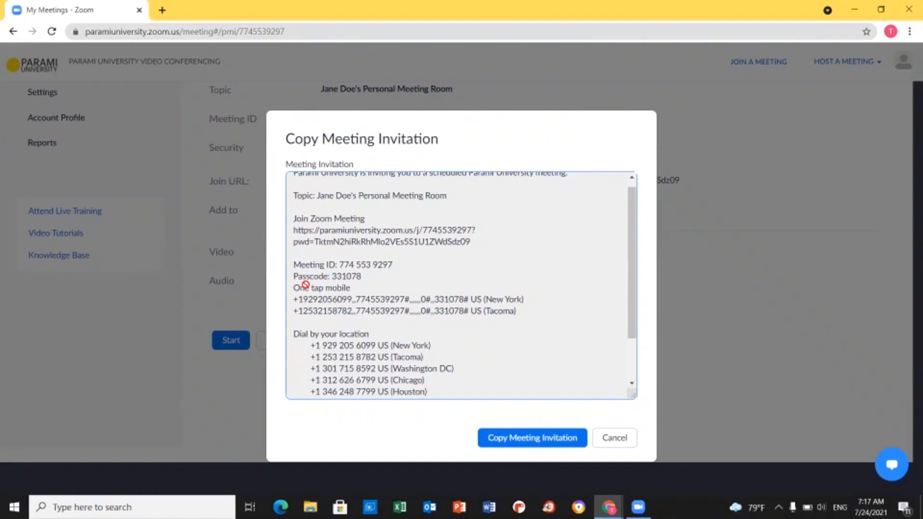
left_click(505, 428)
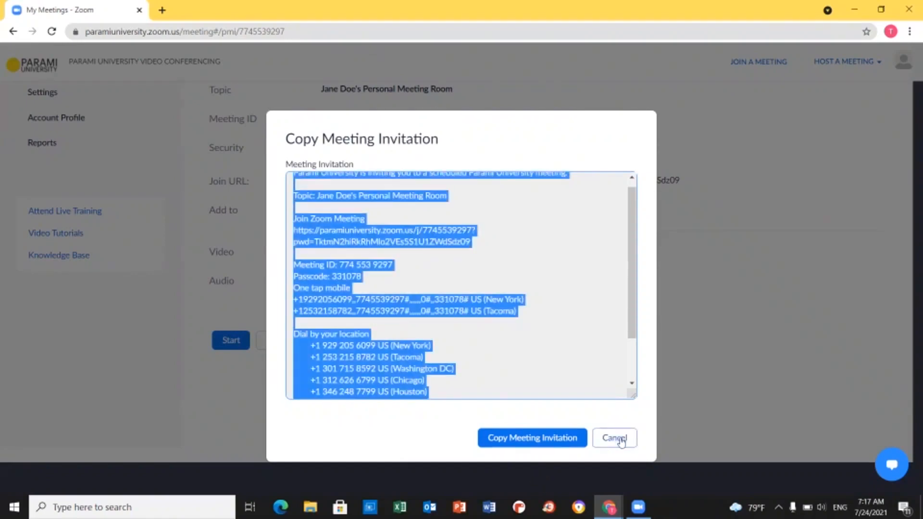
left_click(615, 438)
scroll(354, 351, "up", 3)
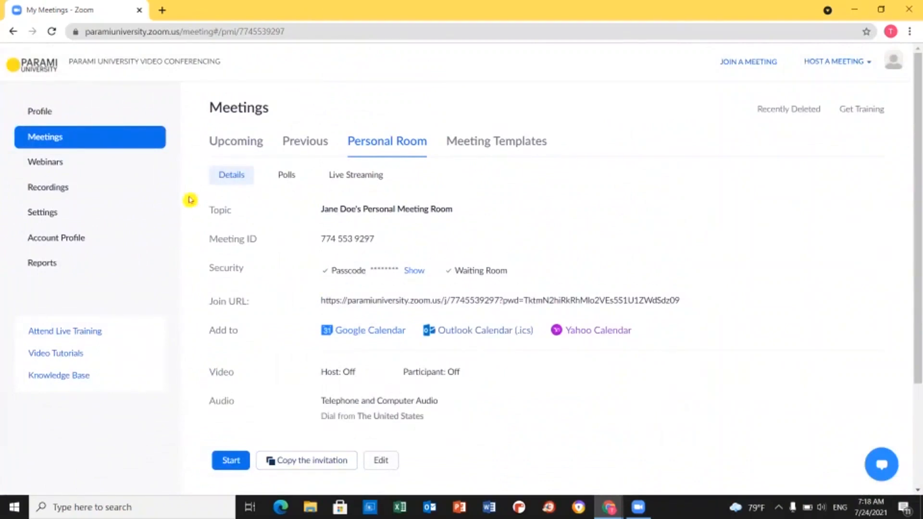
left_click(233, 141)
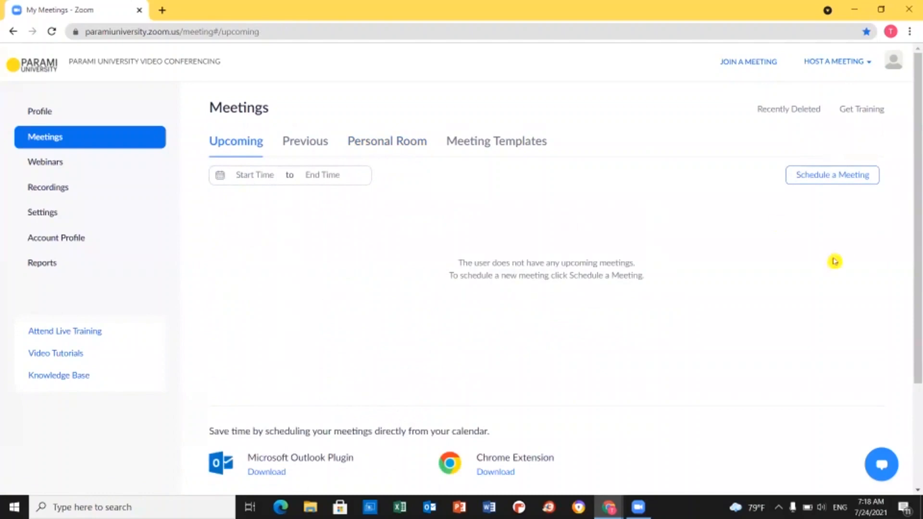
- Open the Schedule a Meeting form, prefilled with topic My Meeting, 07/24/2021 8:00 AM, 1 hr
left_click(822, 182)
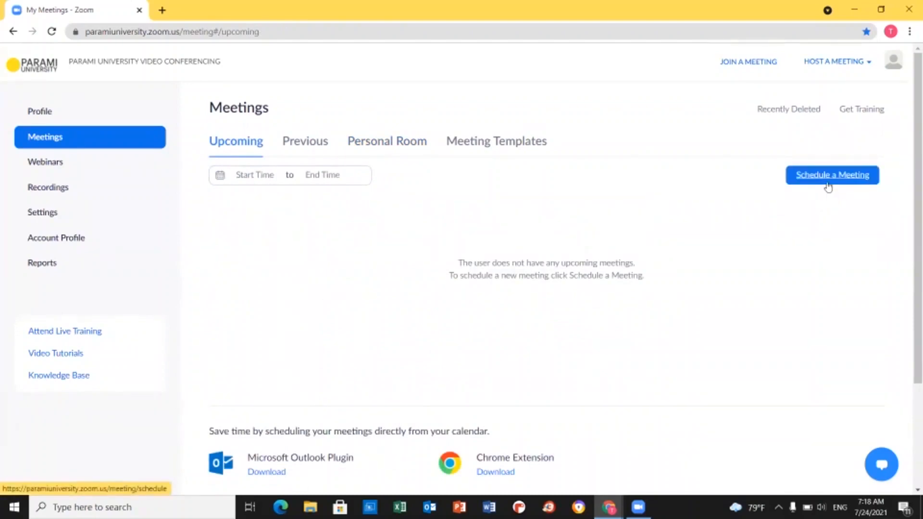
left_click(828, 187)
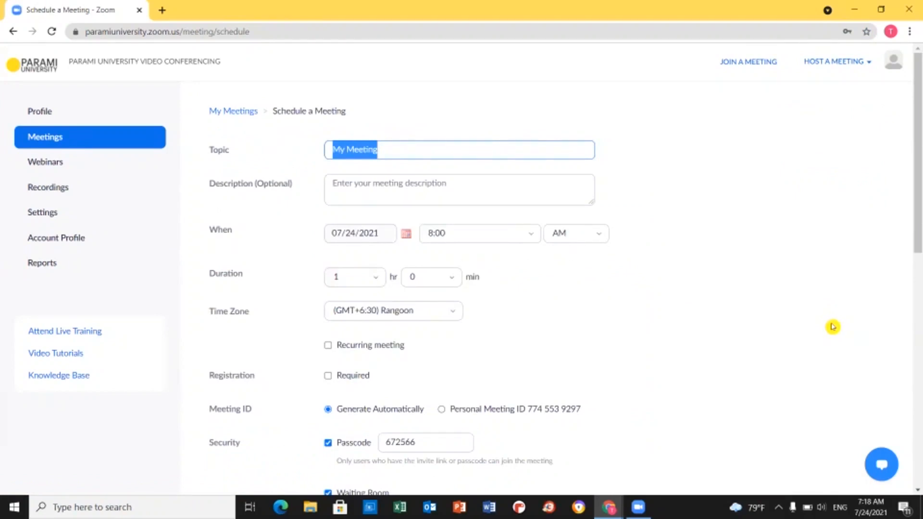
- Set the meeting start to 08/18/2021 at 1:00 PM
left_click(411, 151)
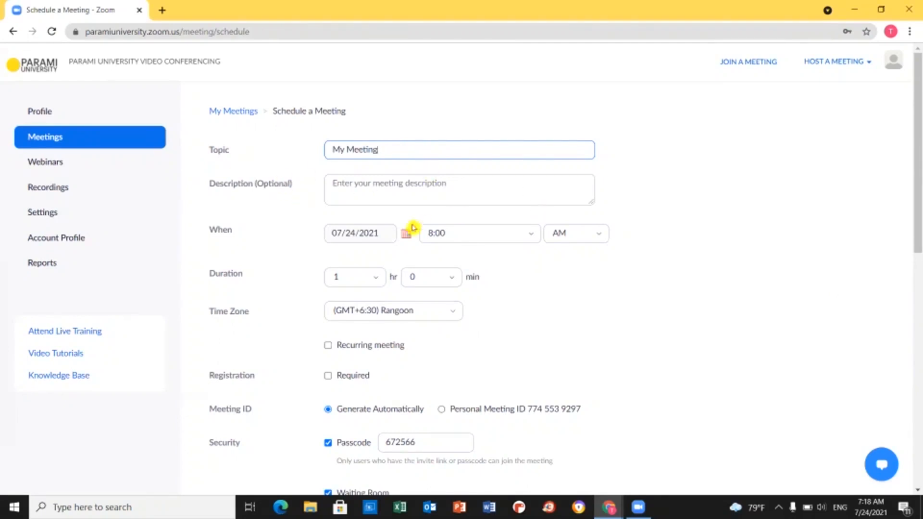
left_click(359, 192)
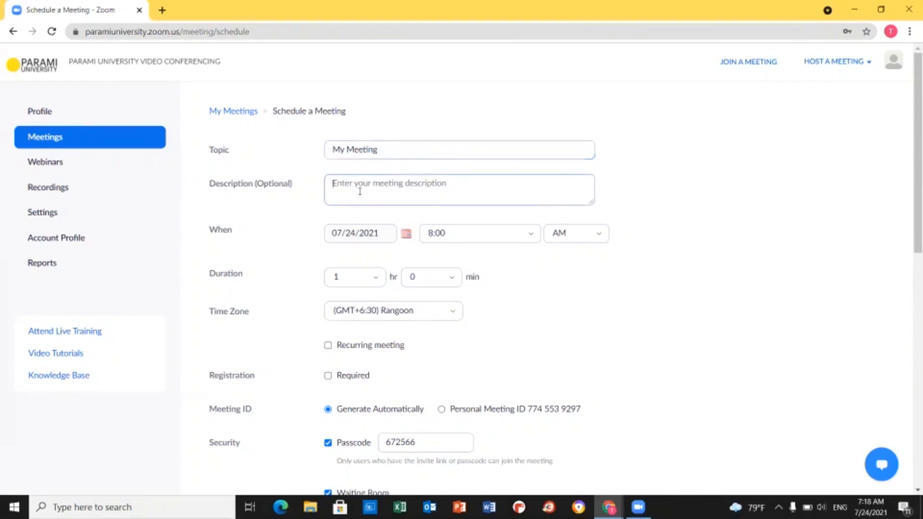
scroll(481, 270, "down", 1)
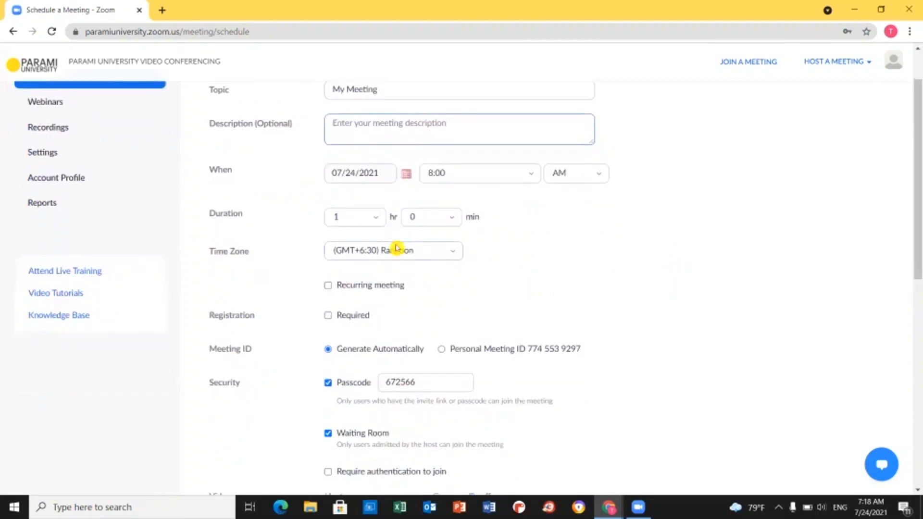
left_click(407, 173)
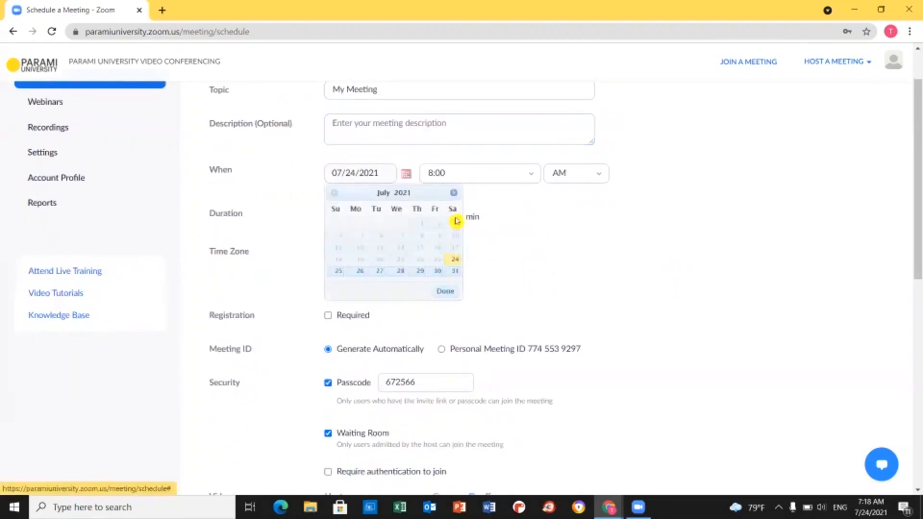
left_click(454, 194)
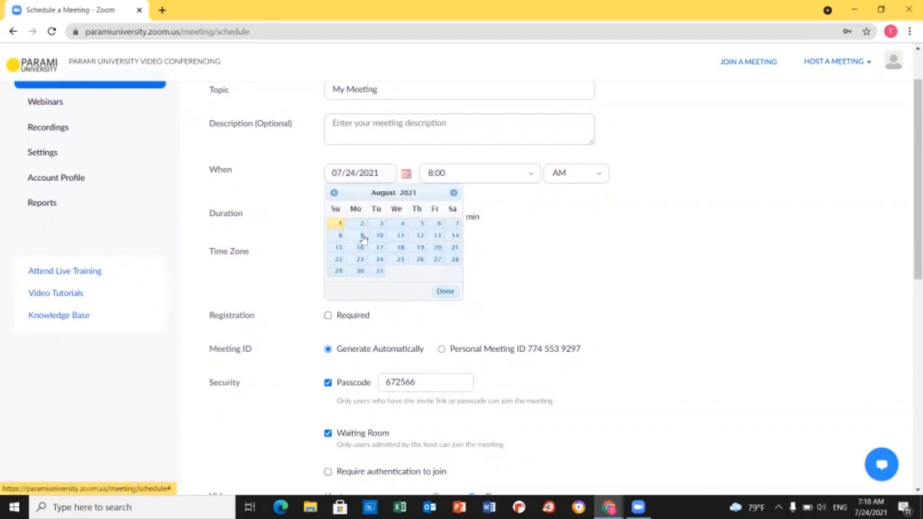
left_click(401, 247)
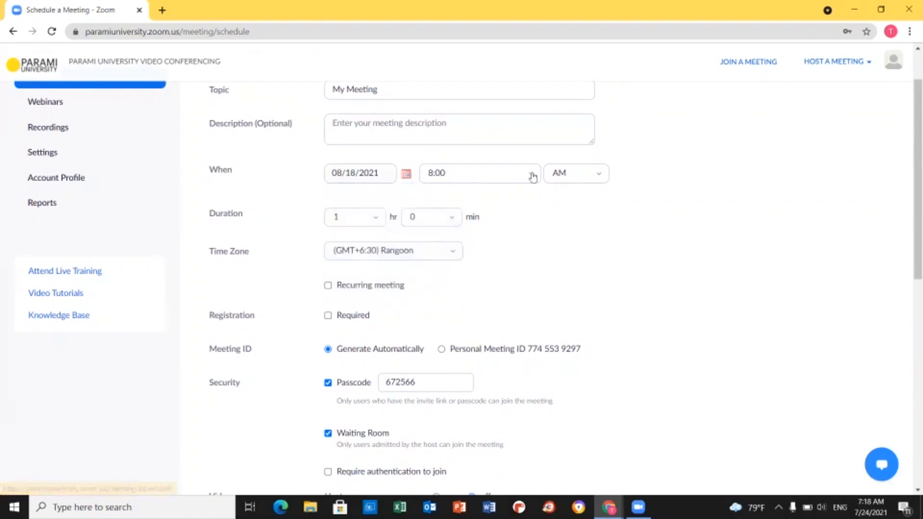
left_click(529, 174)
scroll(462, 257, "up", 5)
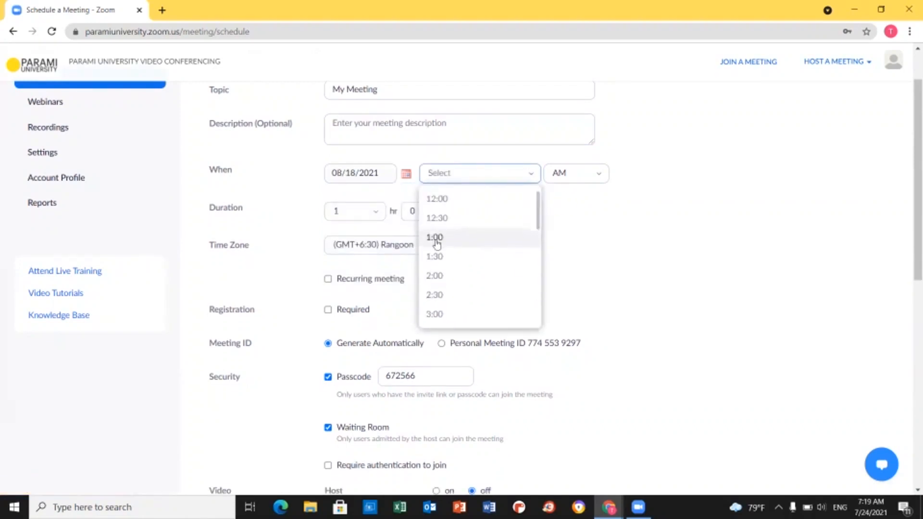
left_click(437, 238)
left_click(598, 178)
left_click(557, 218)
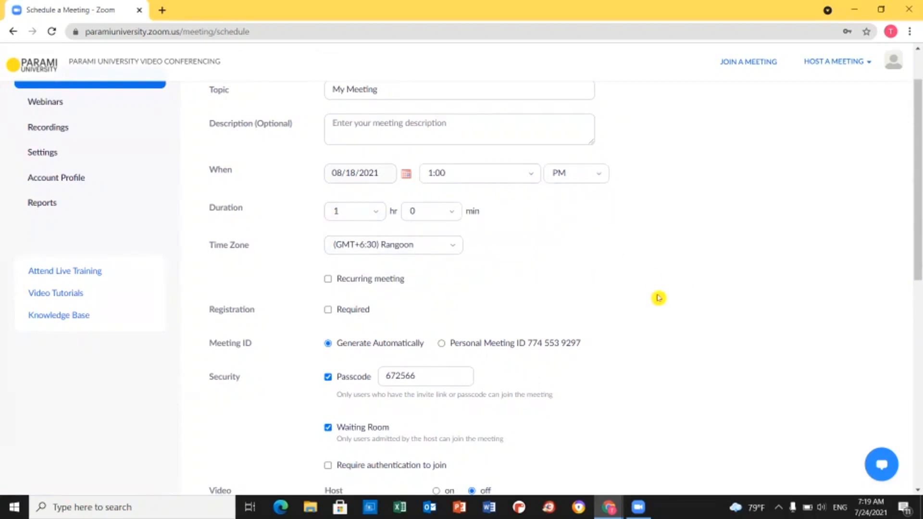
- Keep the duration at 1 hr and the time zone at (GMT+6:30) Rangoon
left_click(378, 214)
scroll(379, 265, "down", 5)
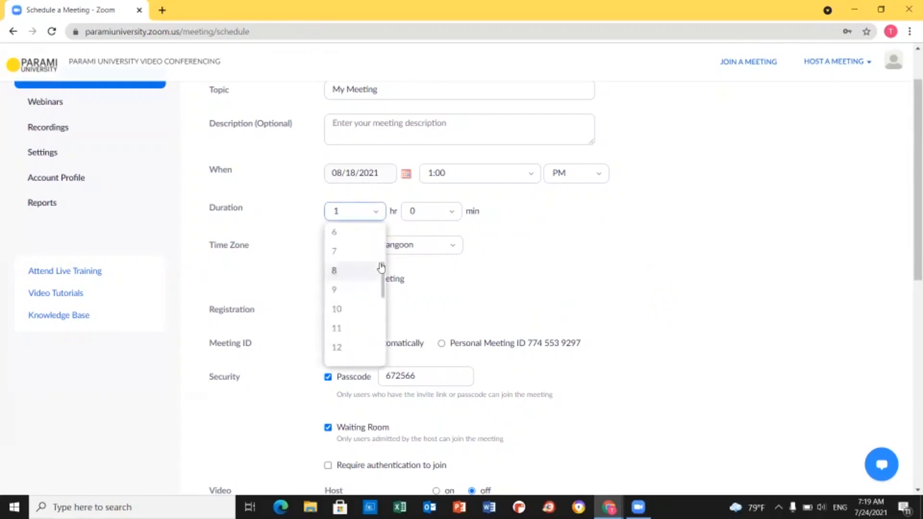
scroll(381, 268, "down", 1)
scroll(383, 273, "down", 1)
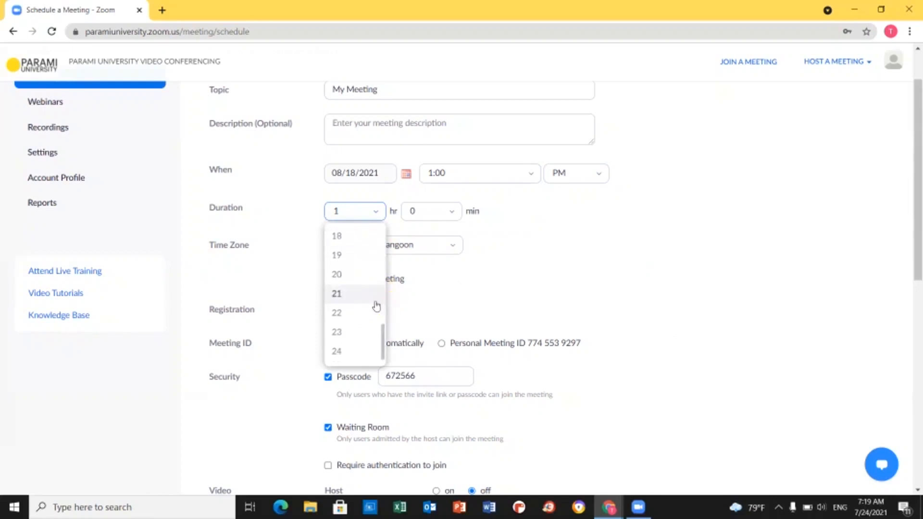
scroll(381, 305, "down", 2)
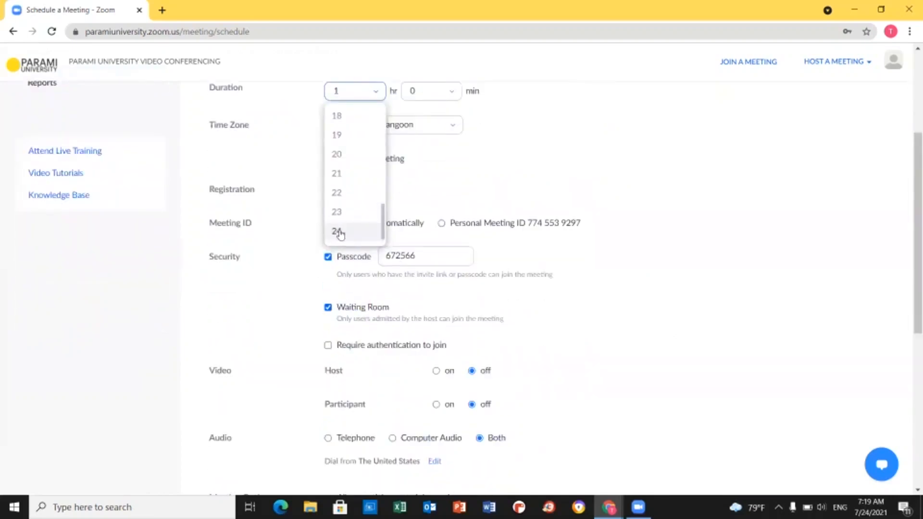
scroll(237, 260, "up", 2)
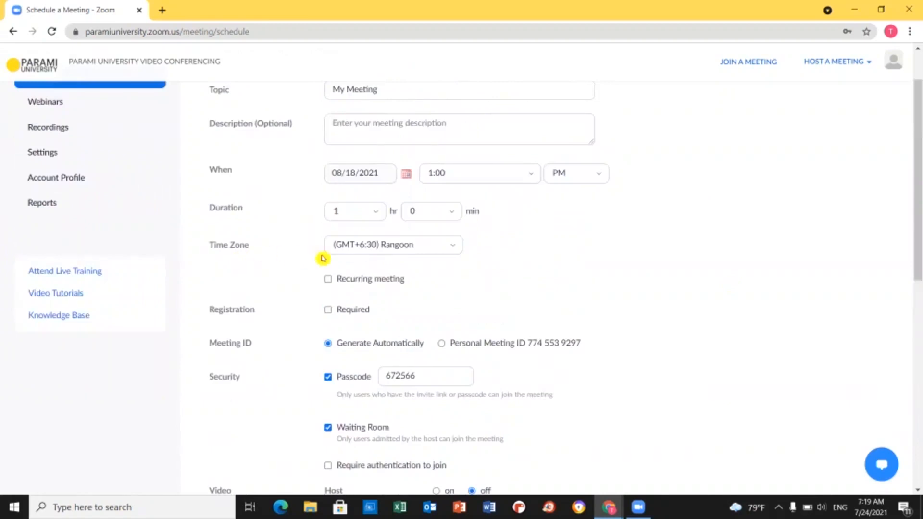
left_click(454, 247)
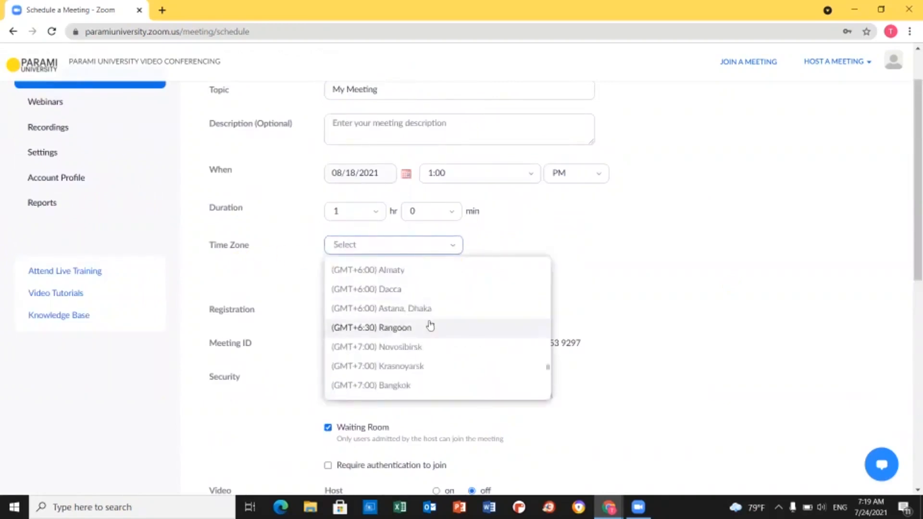
left_click(683, 278)
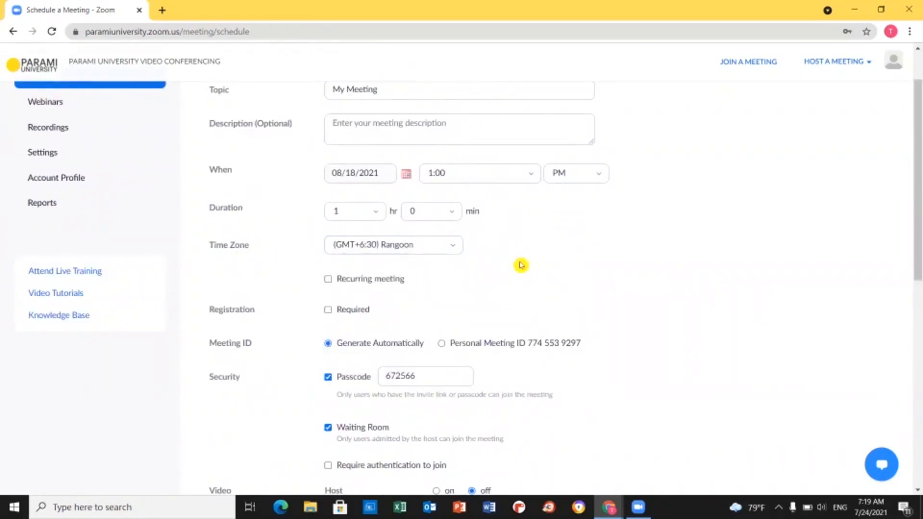
- Turn on weekly recurrence on Mon and Wed, ending Sep 29, 2021 after 13 occurrences
left_click(336, 284)
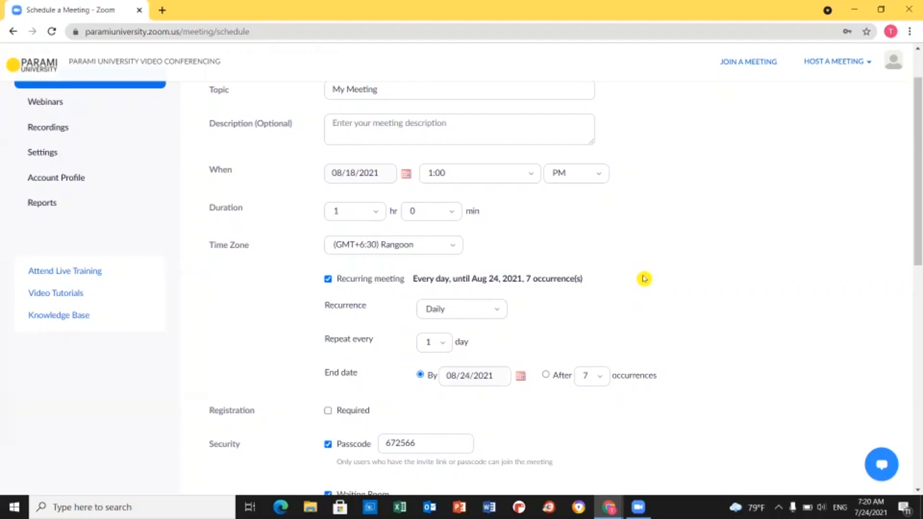
scroll(645, 279, "down", 1)
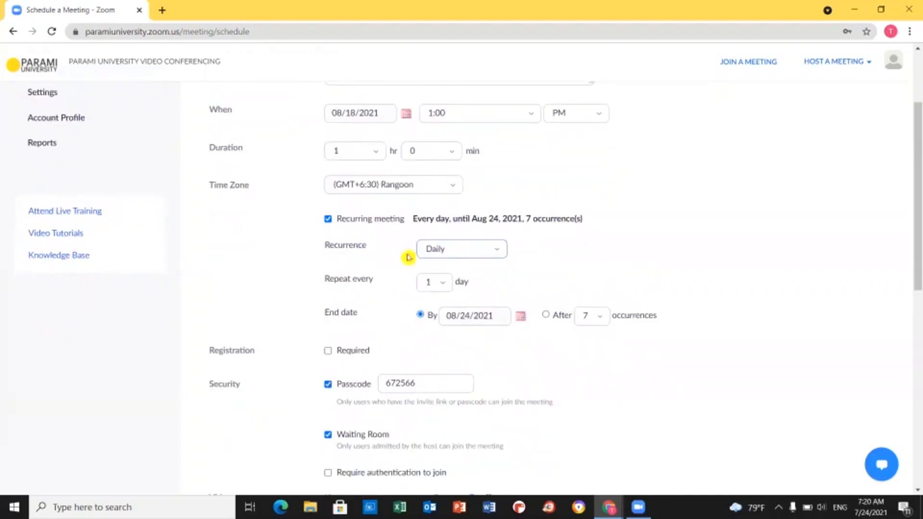
left_click(497, 255)
left_click(443, 295)
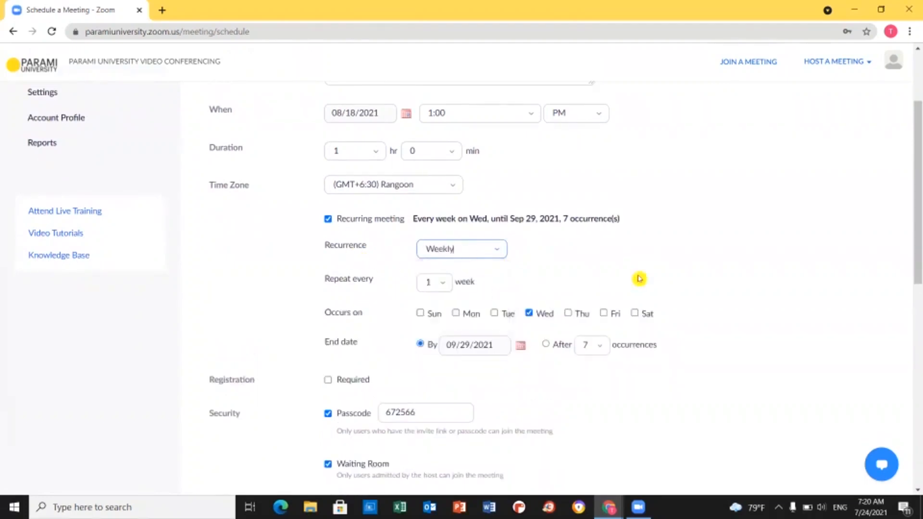
scroll(468, 325, "down", 1)
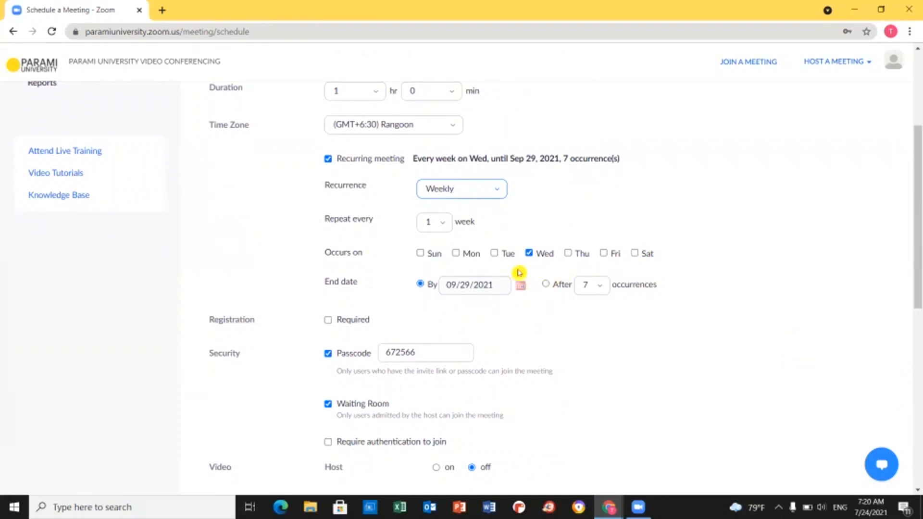
left_click(461, 257)
left_click(456, 253)
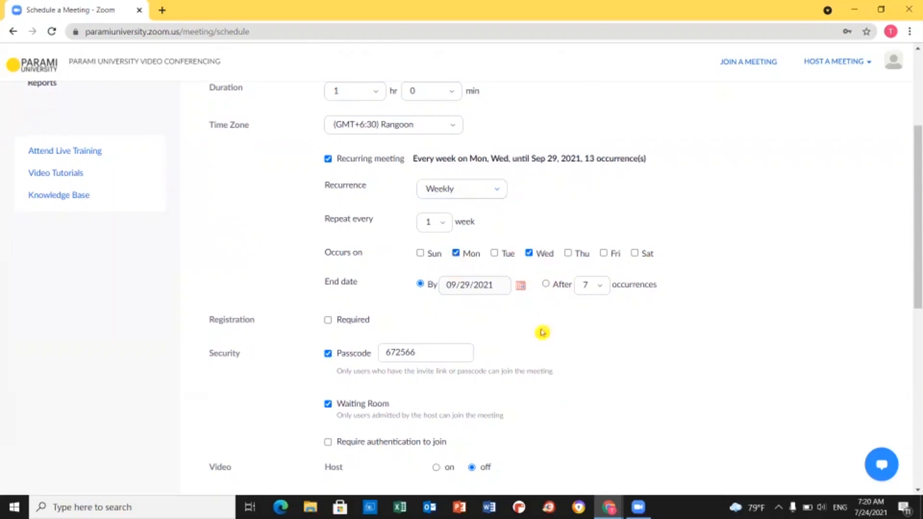
scroll(302, 333, "down", 3)
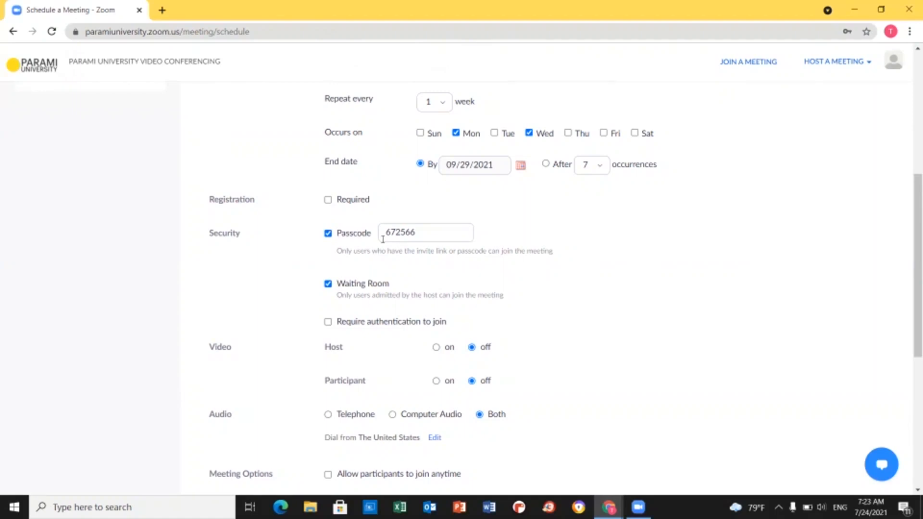
- Turn on both host and participant video at meeting start
left_click(415, 235)
scroll(747, 299, "down", 1)
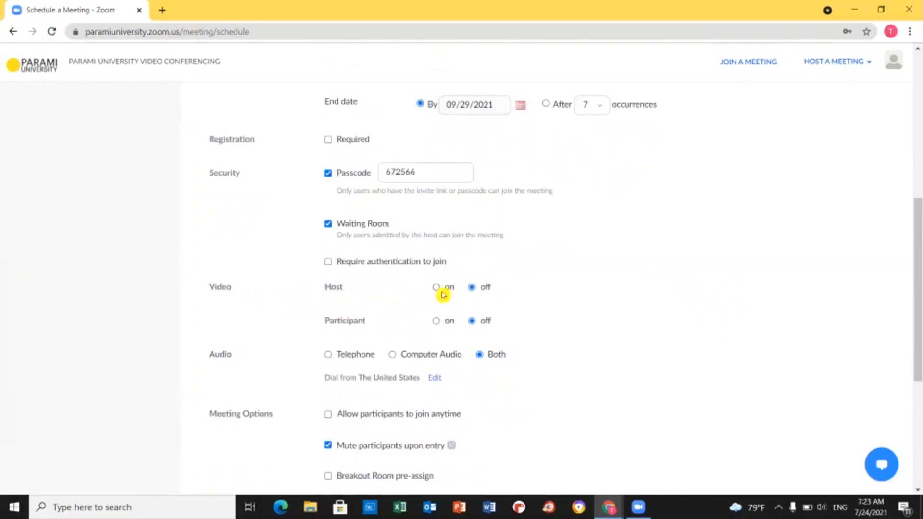
left_click(442, 294)
left_click(444, 324)
scroll(540, 347, "down", 1)
scroll(540, 348, "down", 2)
scroll(529, 269, "up", 1)
scroll(523, 228, "down", 1)
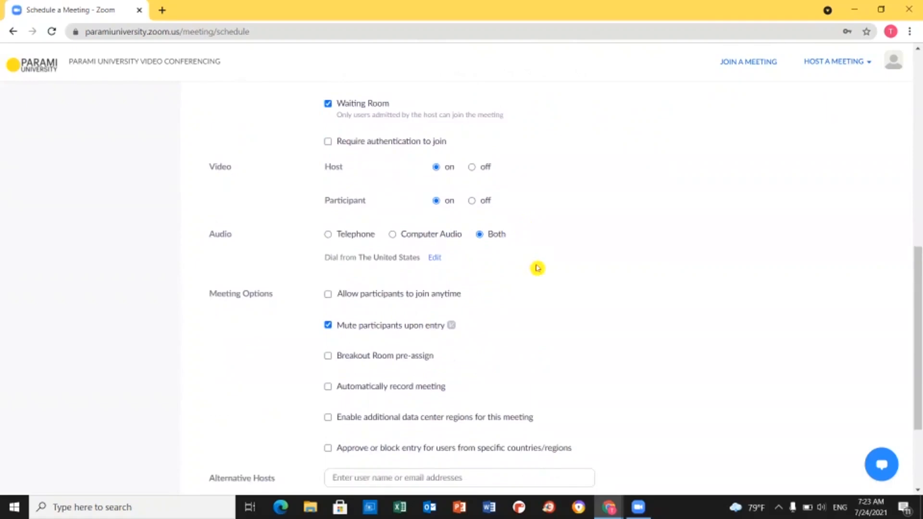
- Set the meeting audio to Computer Audio only instead of Both
left_click(398, 243)
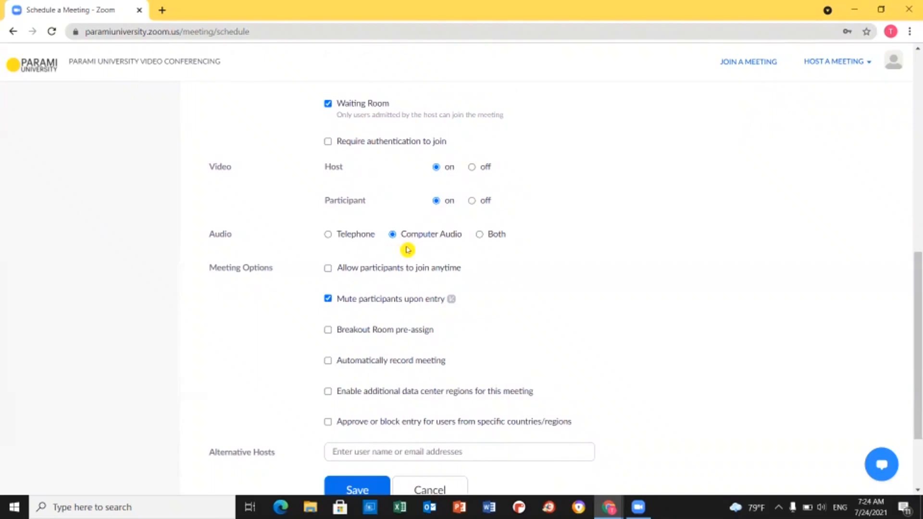
scroll(481, 298, "down", 2)
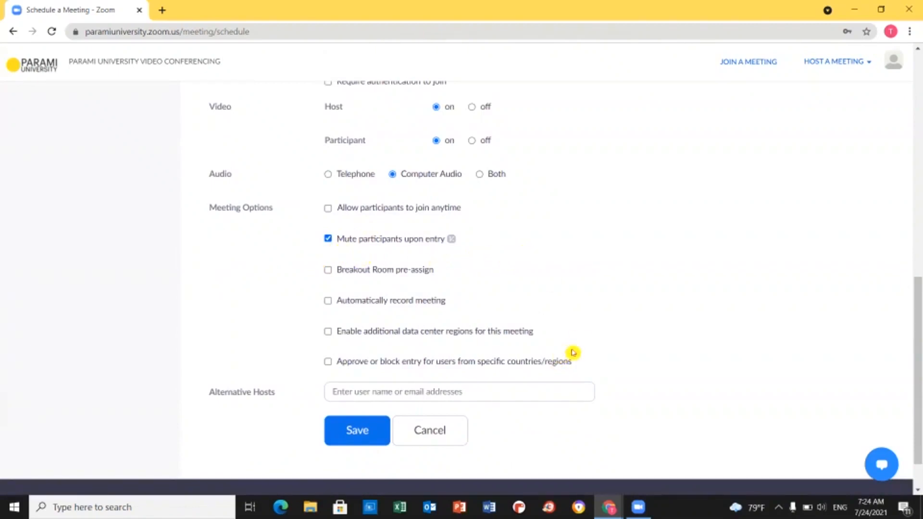
scroll(572, 353, "down", 1)
scroll(580, 353, "up", 11)
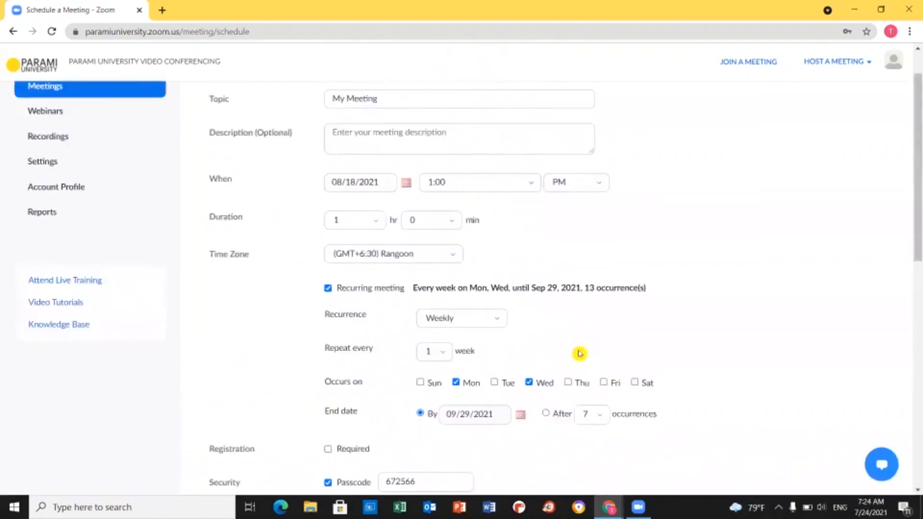
scroll(580, 354, "down", 11)
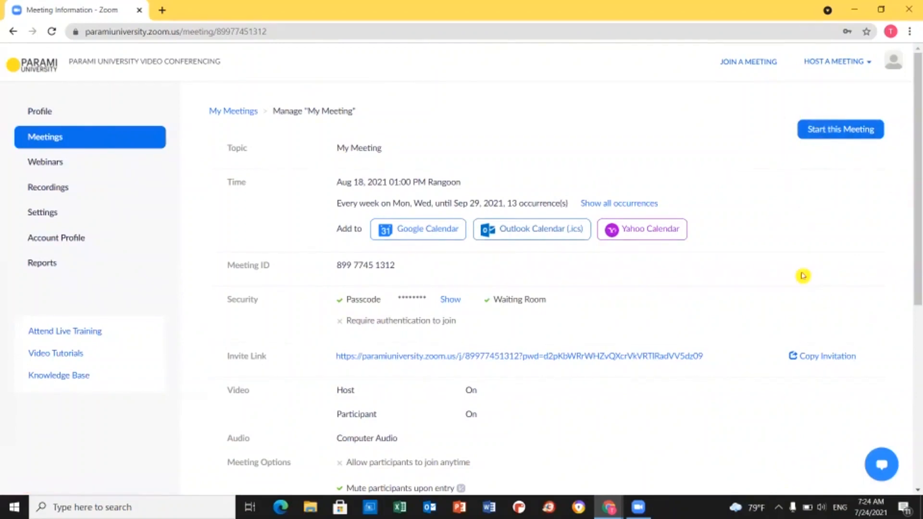
scroll(798, 284, "down", 7)
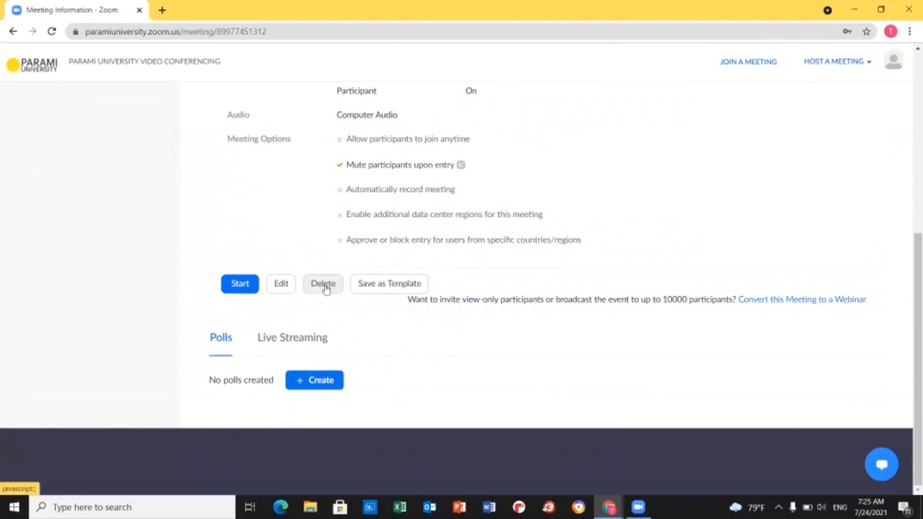
scroll(505, 313, "up", 7)
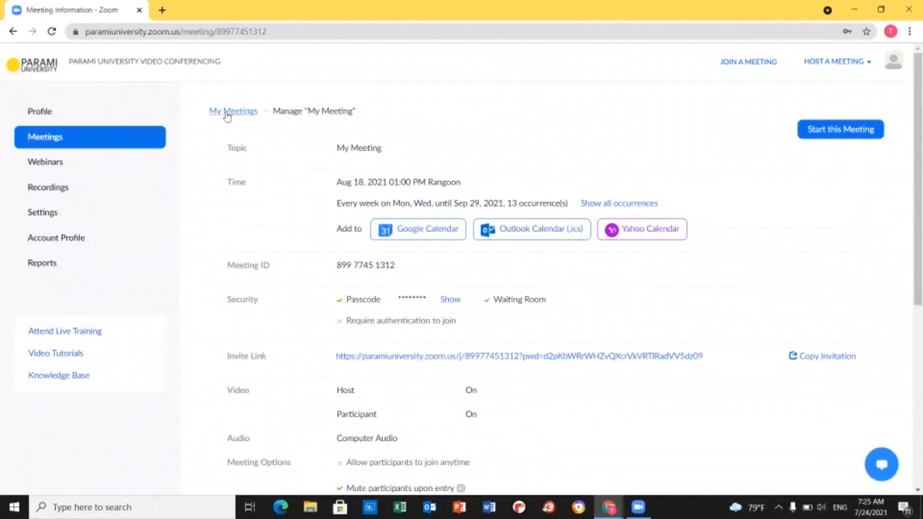
- Return to My Meetings and scroll through the upcoming My Meeting occurrences
left_click(226, 113)
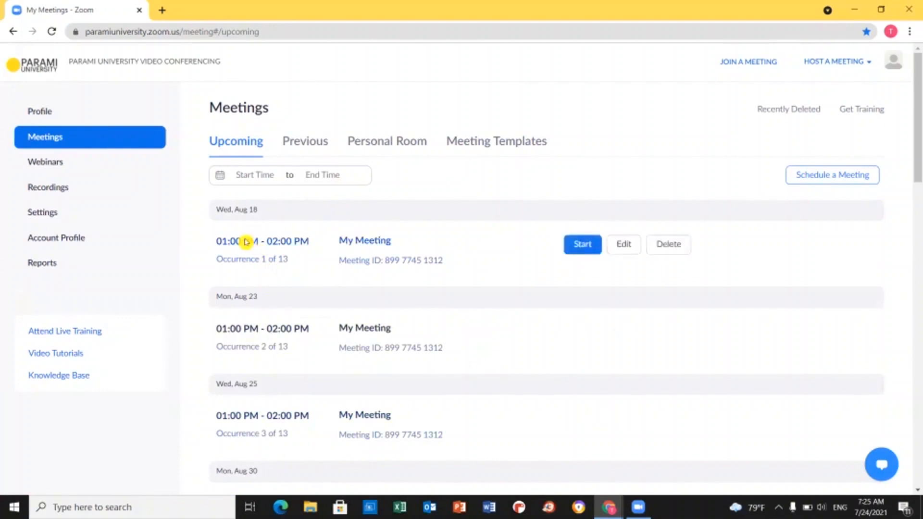
scroll(250, 247, "down", 7)
scroll(255, 255, "down", 2)
scroll(343, 275, "up", 6)
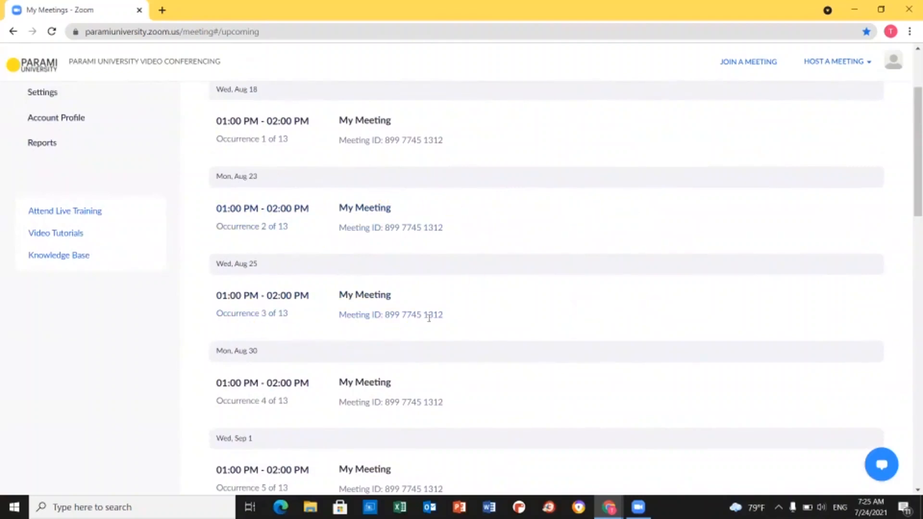
scroll(269, 308, "up", 3)
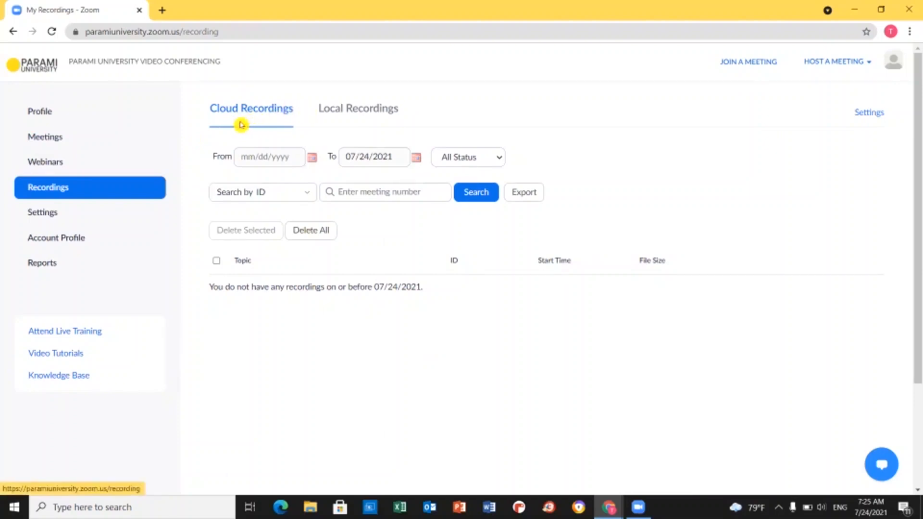
left_click(353, 112)
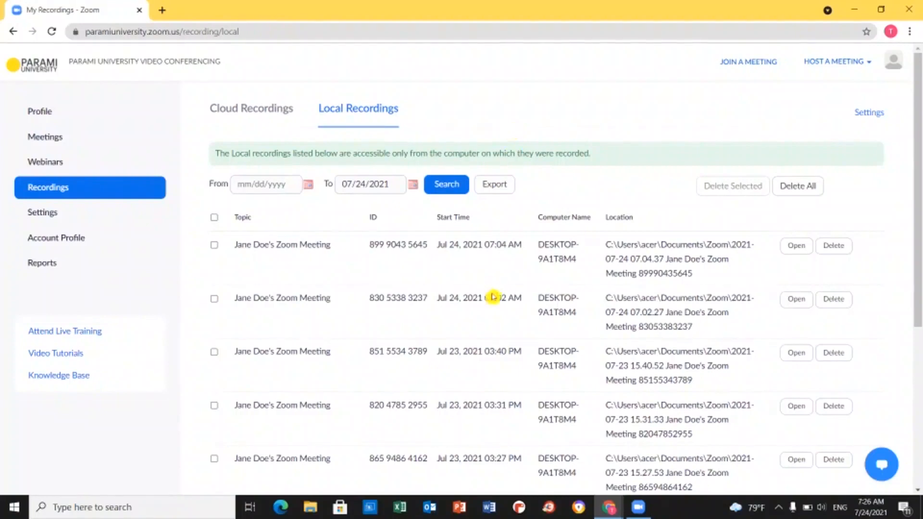
scroll(493, 313, "down", 3)
scroll(493, 315, "up", 3)
left_click(238, 104)
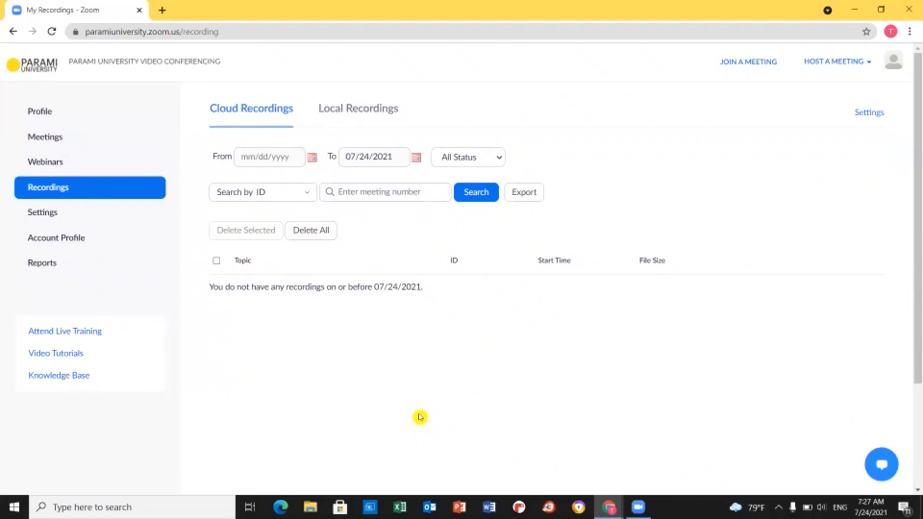
left_click(224, 193)
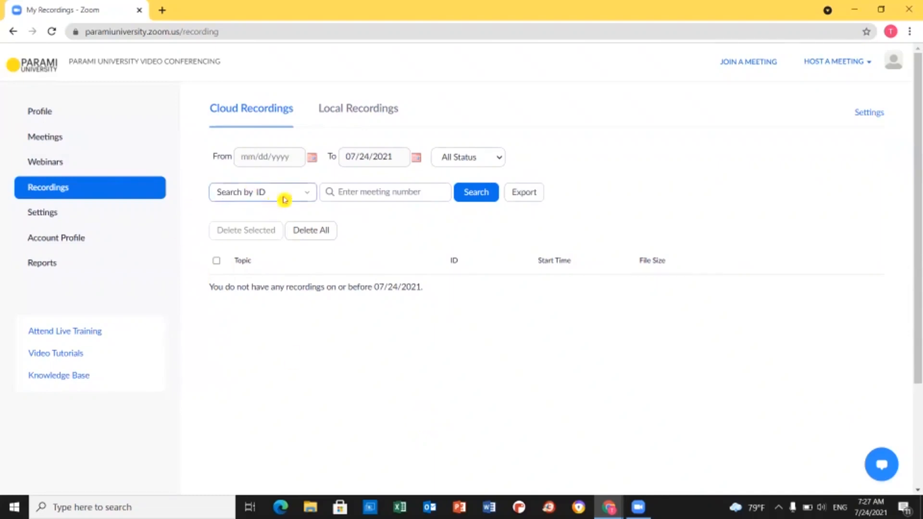
left_click(308, 196)
left_click(411, 195)
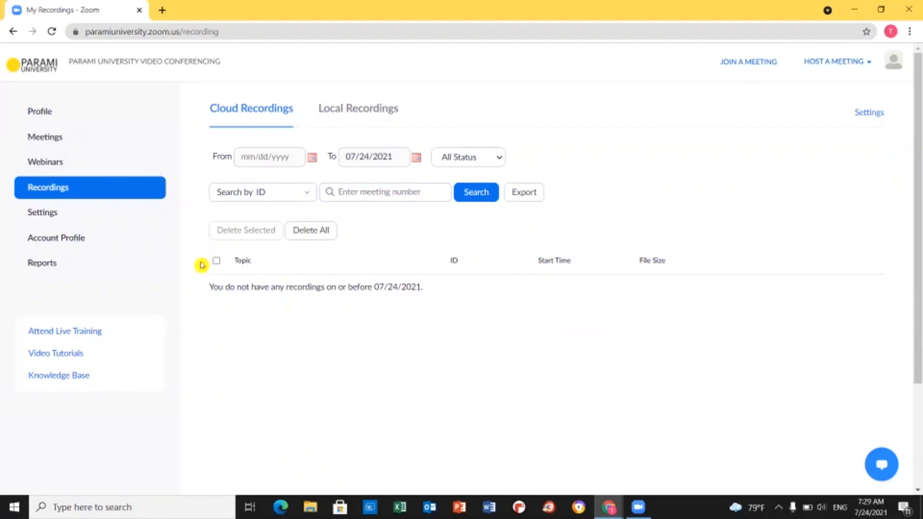
left_click(41, 218)
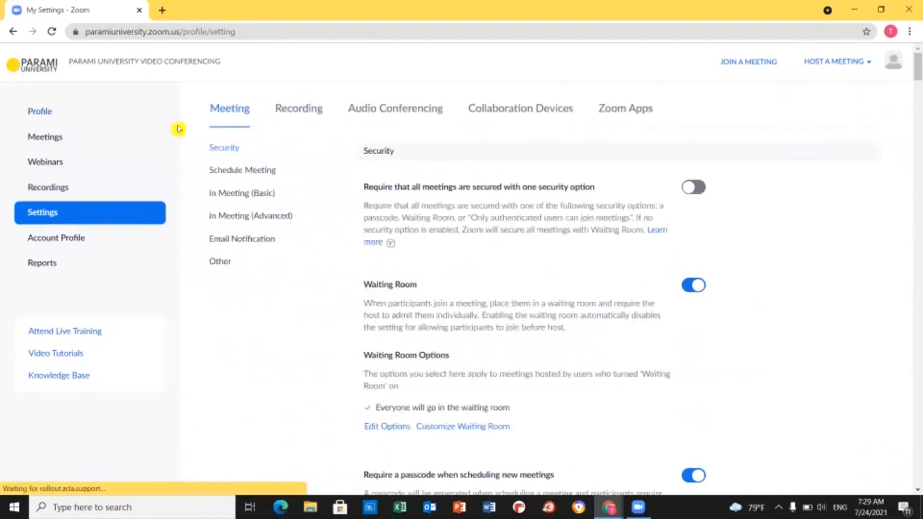
left_click(296, 112)
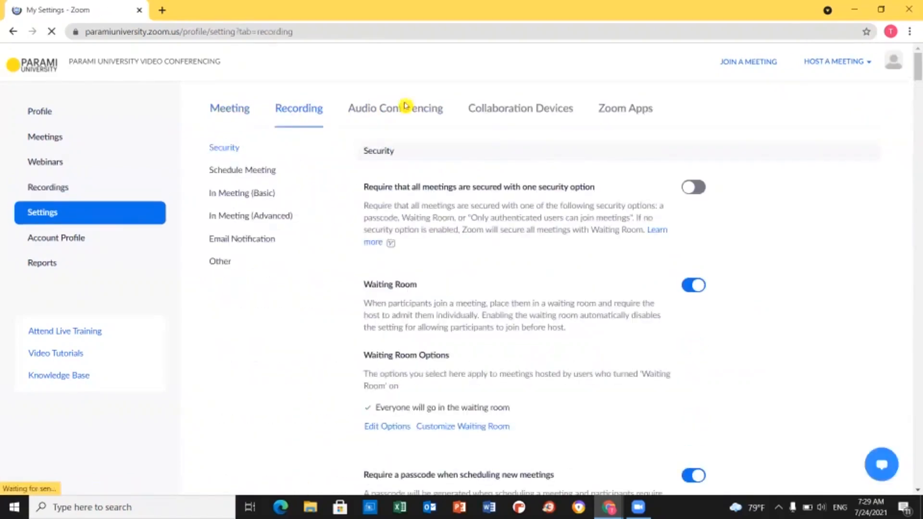
left_click(236, 114)
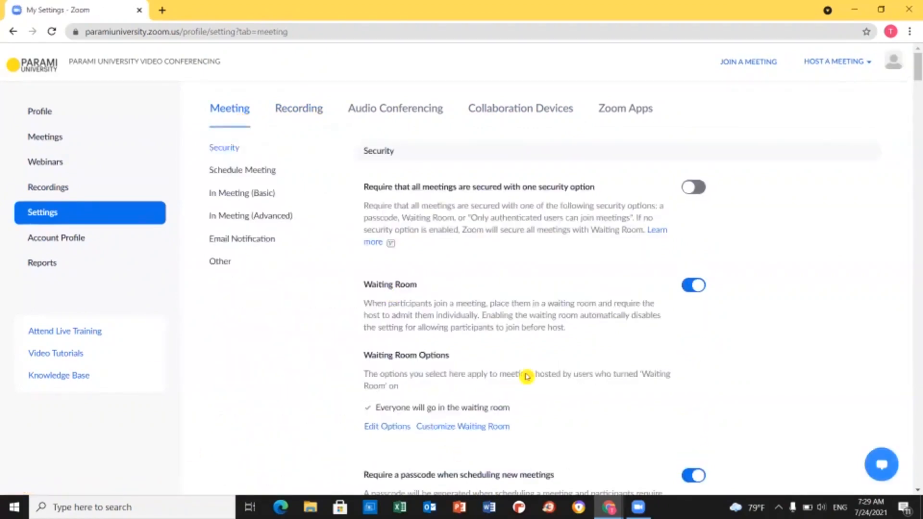
scroll(625, 269, "down", 1)
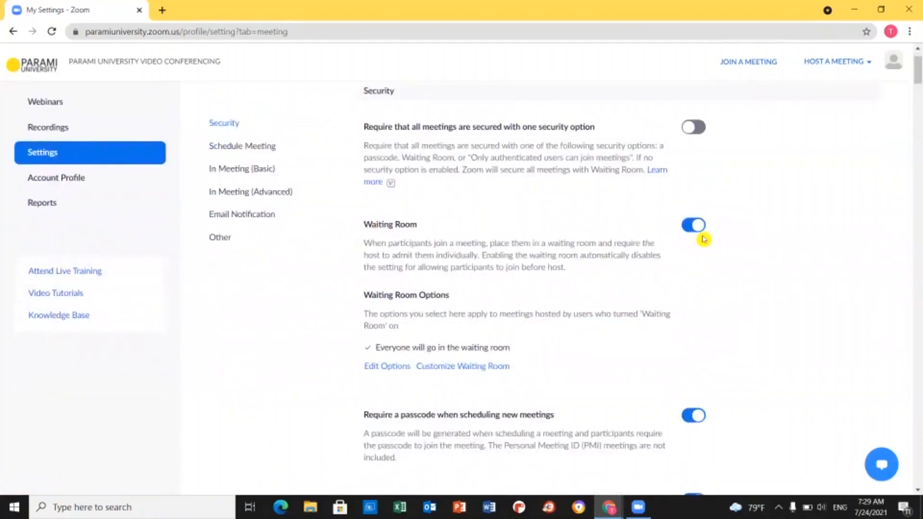
scroll(726, 243, "down", 4)
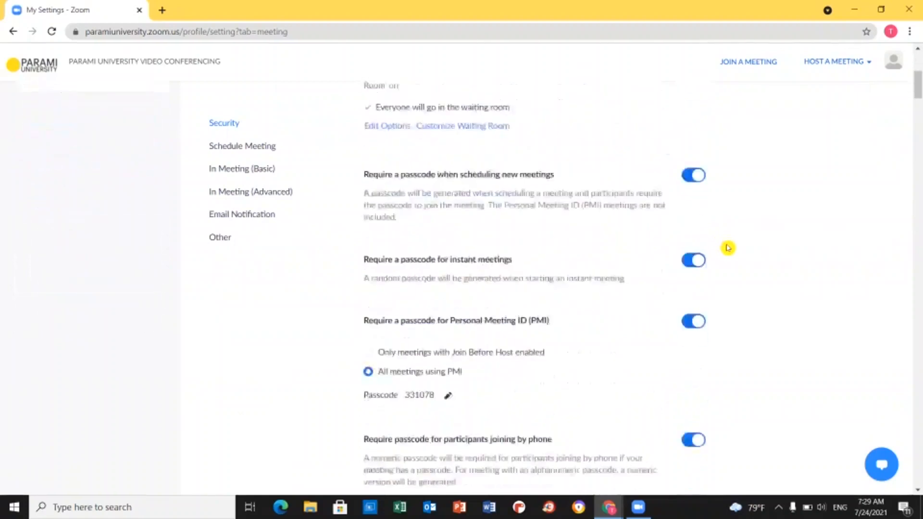
scroll(531, 195, "down", 4)
scroll(535, 205, "down", 4)
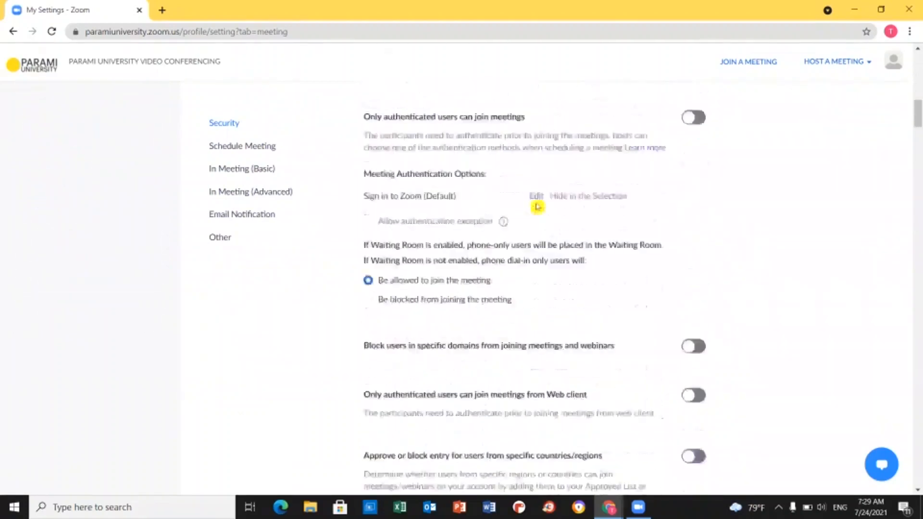
scroll(493, 314, "down", 3)
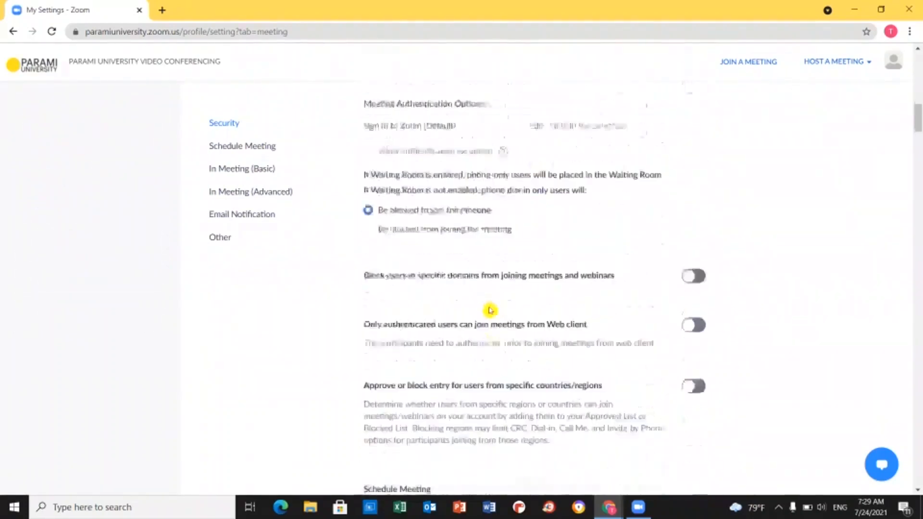
scroll(573, 345, "down", 2)
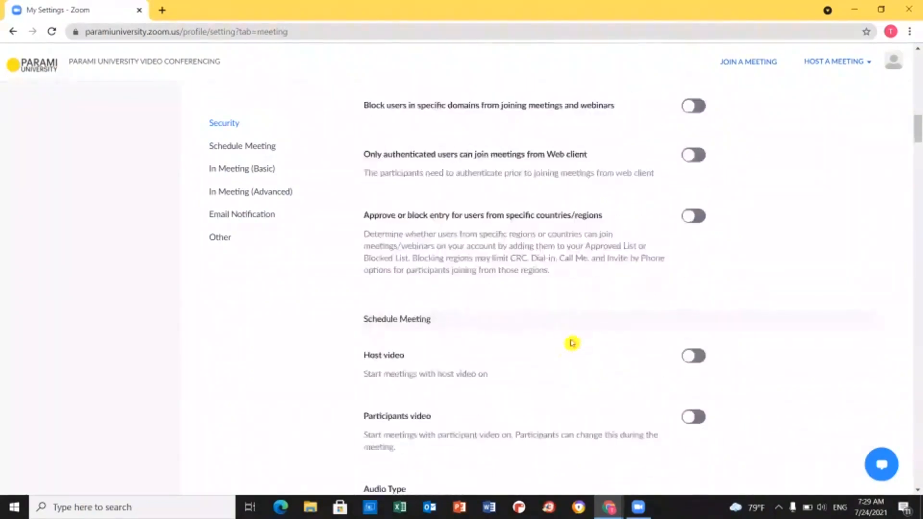
- Scroll through the In Meeting (Basic) and In Meeting (Advanced) settings
scroll(497, 376, "down", 1)
scroll(497, 376, "down", 3)
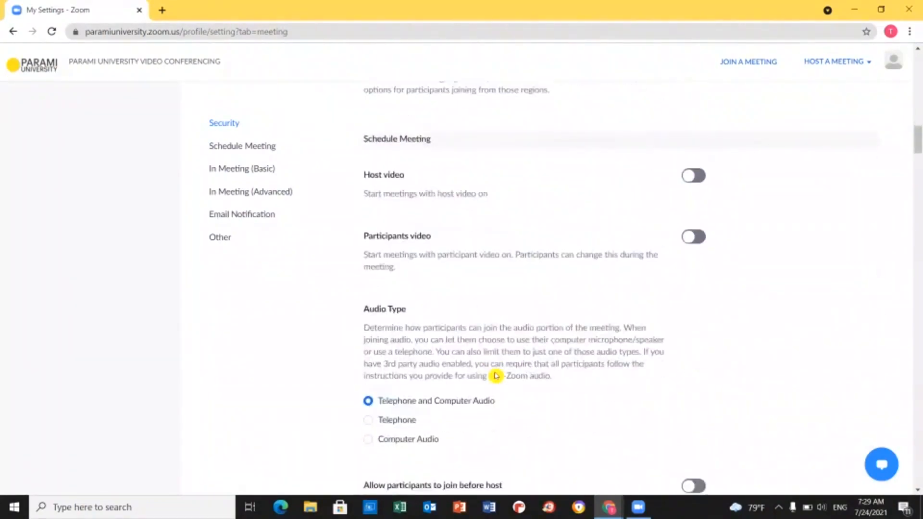
scroll(496, 376, "down", 5)
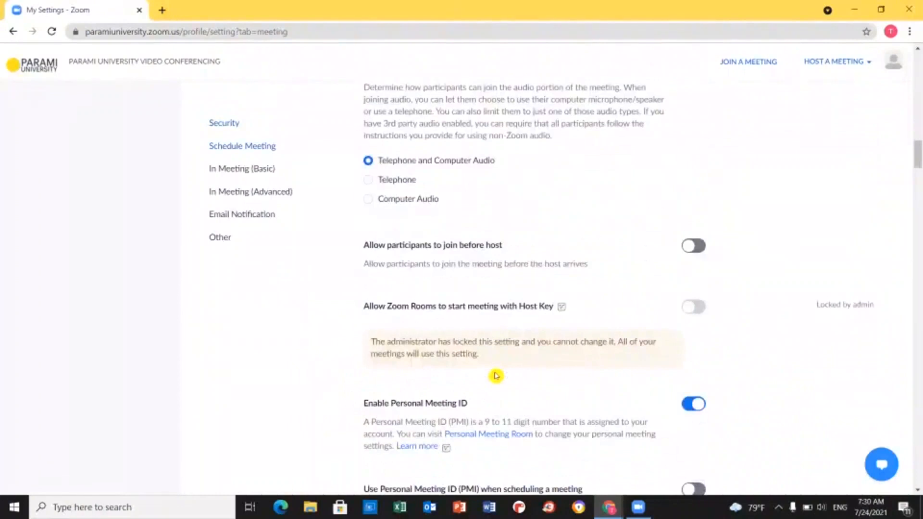
scroll(496, 376, "down", 5)
scroll(496, 376, "down", 10)
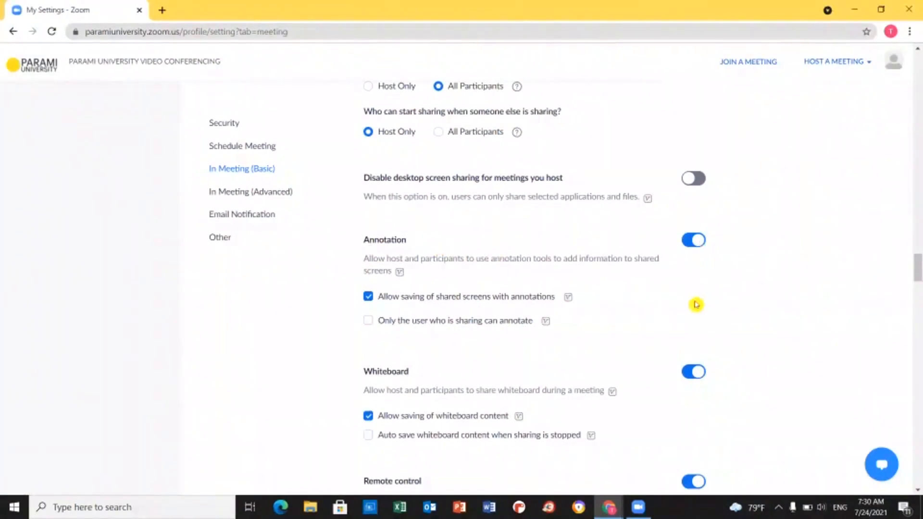
scroll(692, 305, "down", 2)
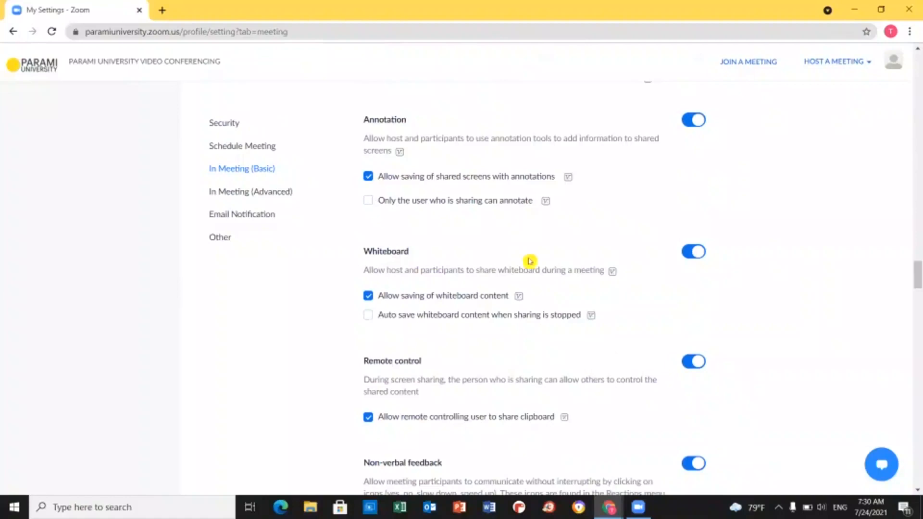
scroll(509, 290, "down", 12)
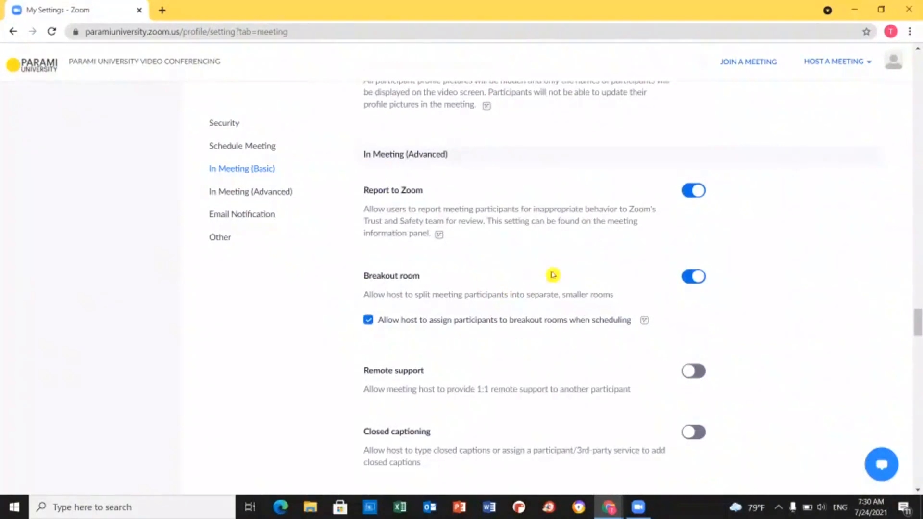
scroll(486, 289, "down", 5)
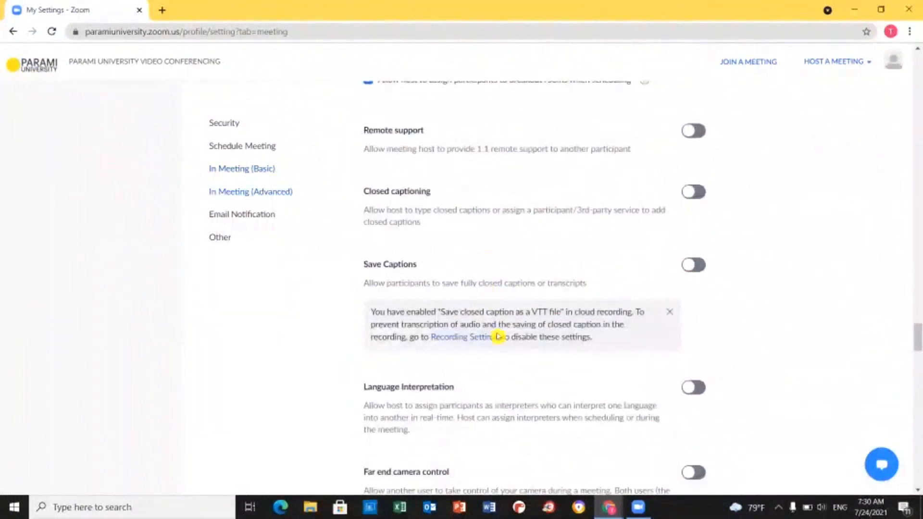
scroll(495, 318, "up", 13)
scroll(401, 303, "up", 12)
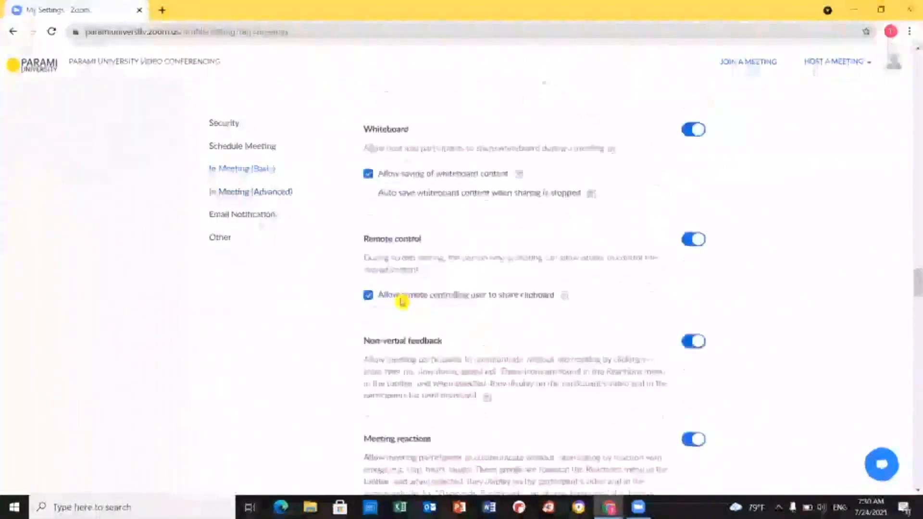
scroll(245, 346, "down", 18)
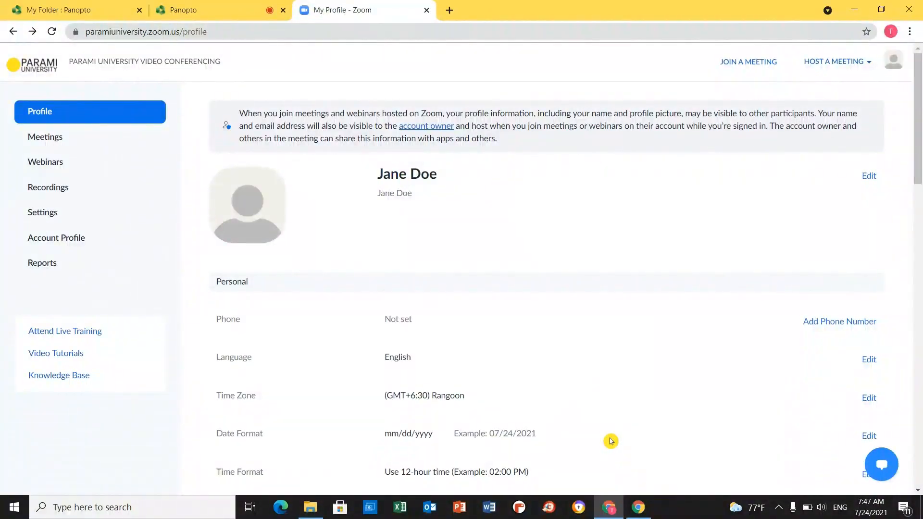
- Host a new meeting with video on, launch it in Zoom Meetings, and choose computer audio
left_click(834, 63)
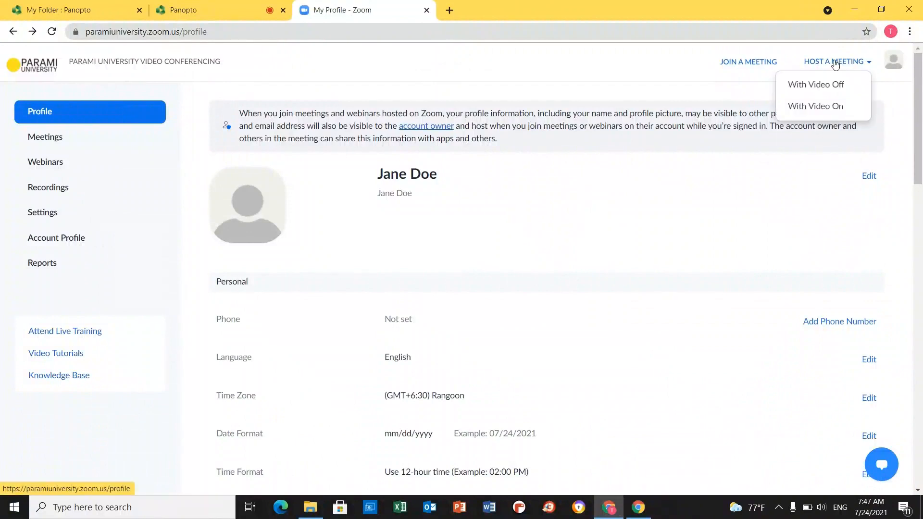
left_click(824, 105)
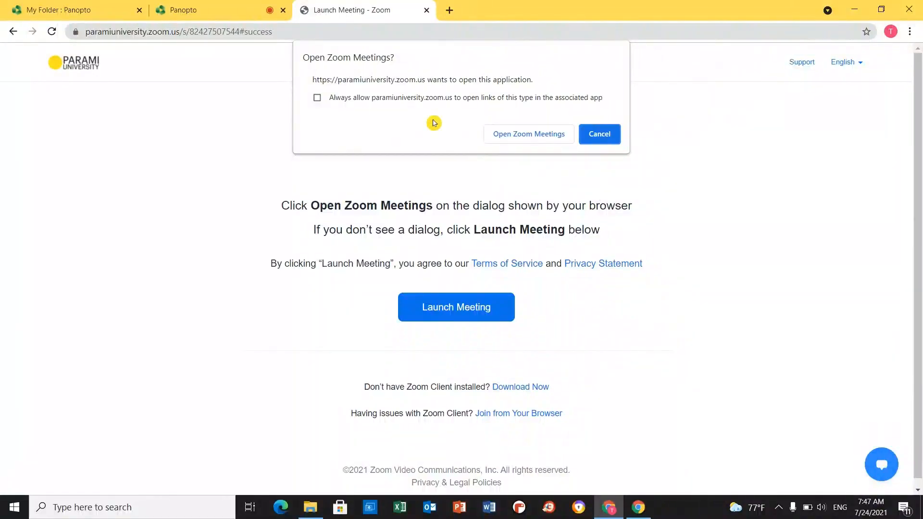
left_click(529, 138)
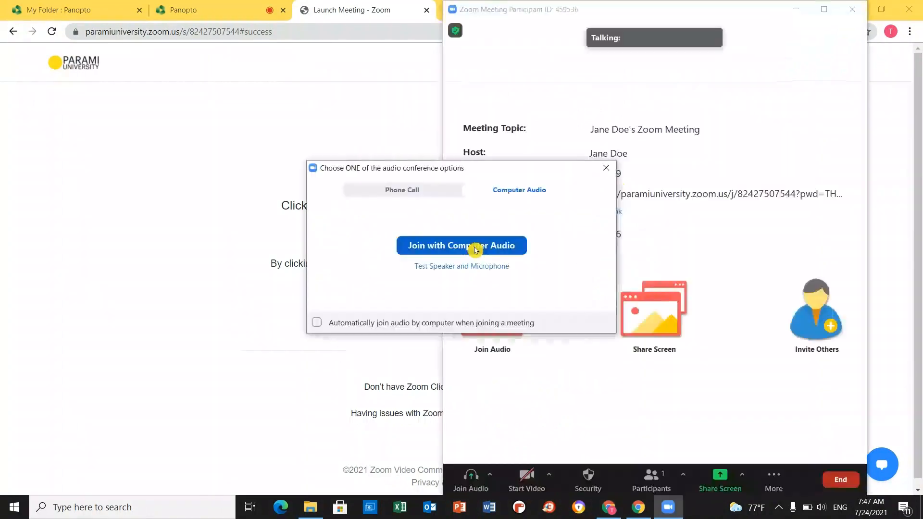
left_click(474, 246)
- Maximize the meeting window and bring up the Share Screen choices
left_click(824, 9)
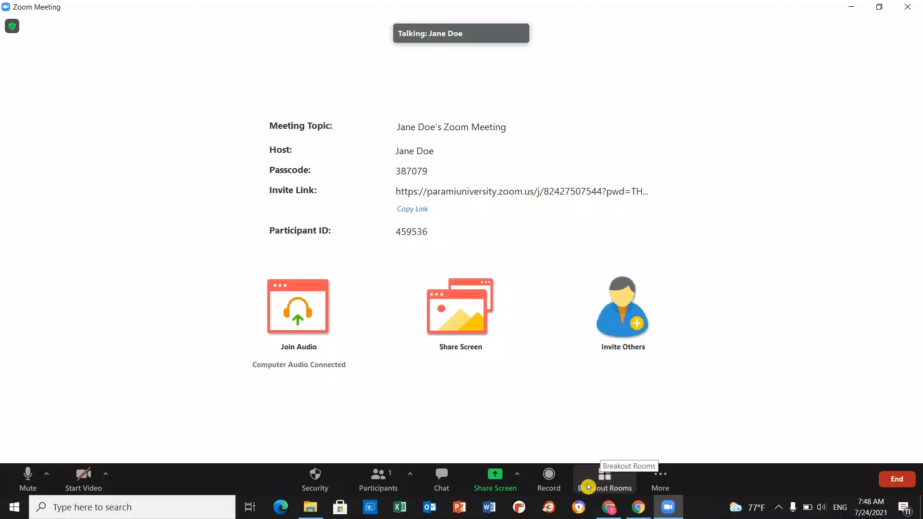
left_click(516, 490)
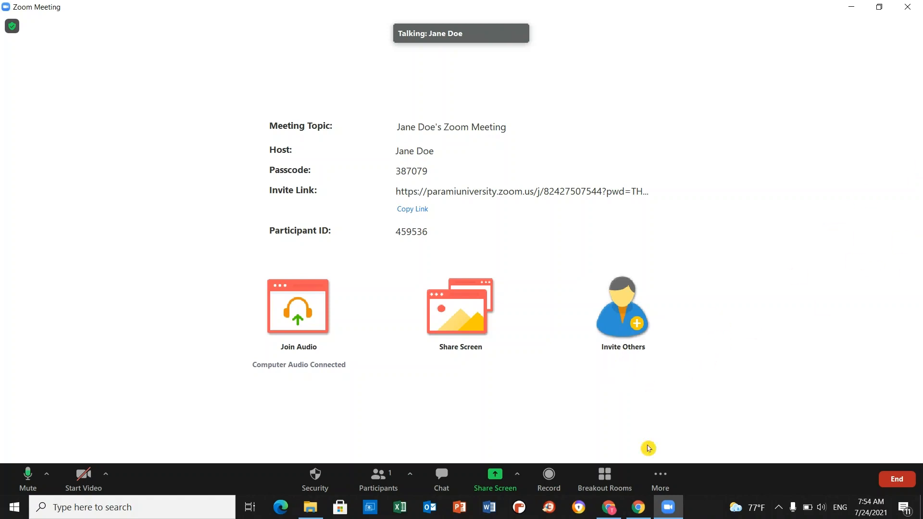
- Create breakout rooms Room 1 and Room 2, letting participants choose their room
left_click(616, 486)
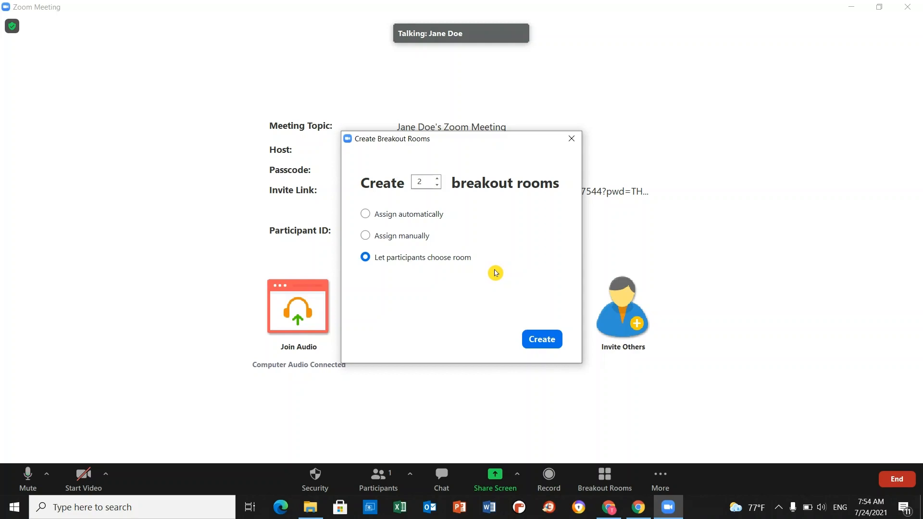
left_click(438, 185)
left_click(550, 347)
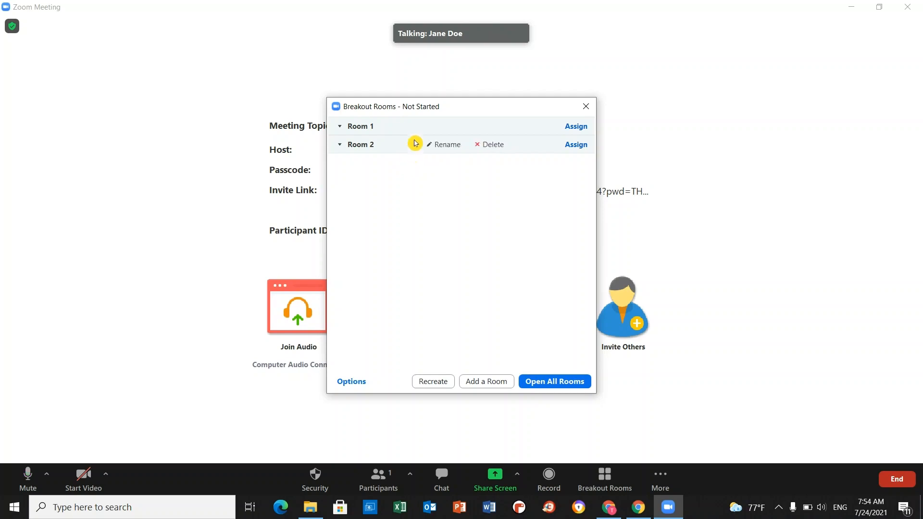
- Rename breakout Room 1 to Room A and Room 2 to Room B
left_click(435, 132)
left_click(426, 128)
type("A")
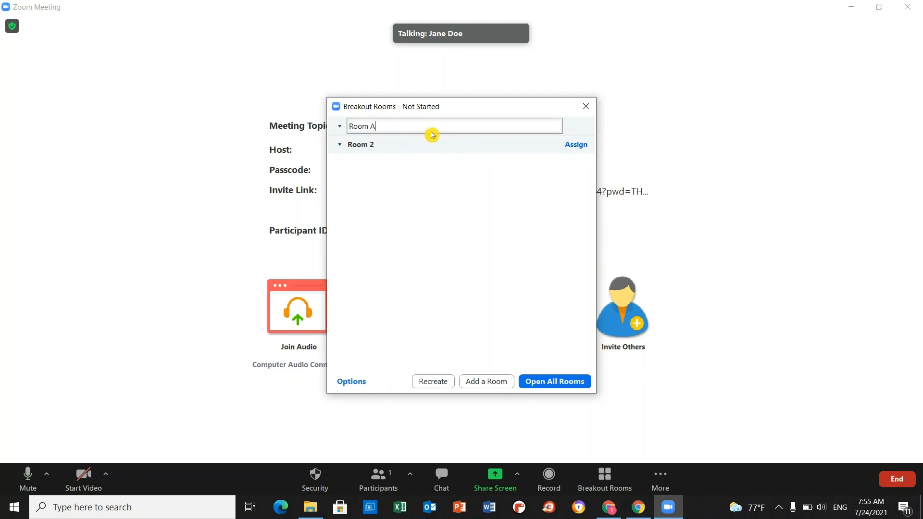
left_click(424, 169)
left_click(440, 144)
left_click(419, 144)
key("BackSpace")
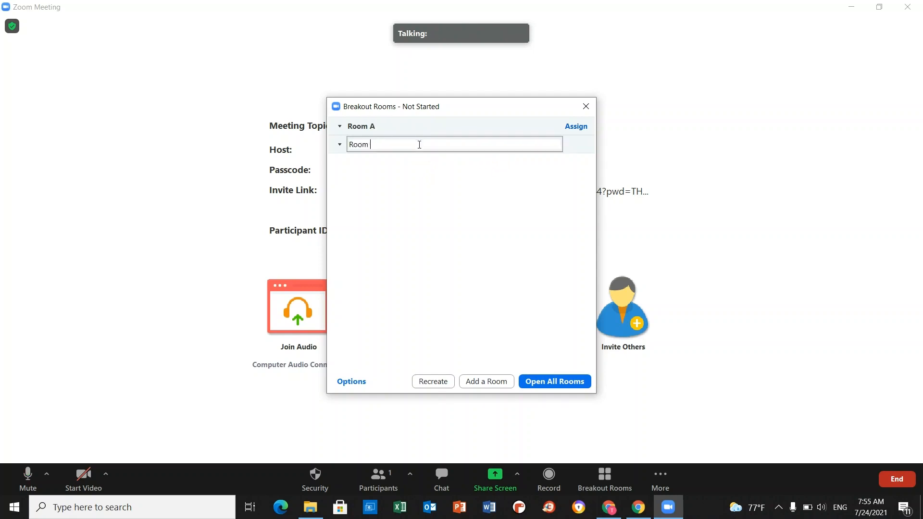
type("B")
left_click(457, 317)
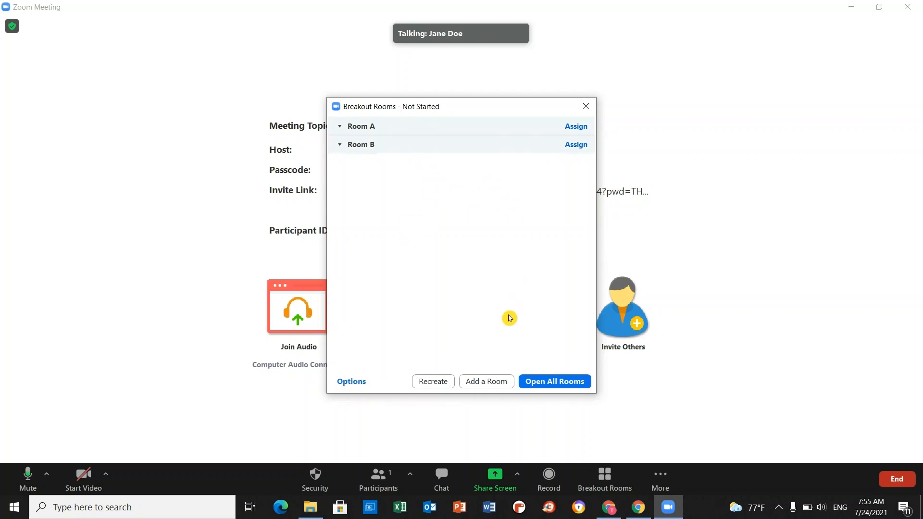
- Add a Room 3, delete it again, and open all breakout rooms
left_click(487, 382)
mouse_move(457, 175)
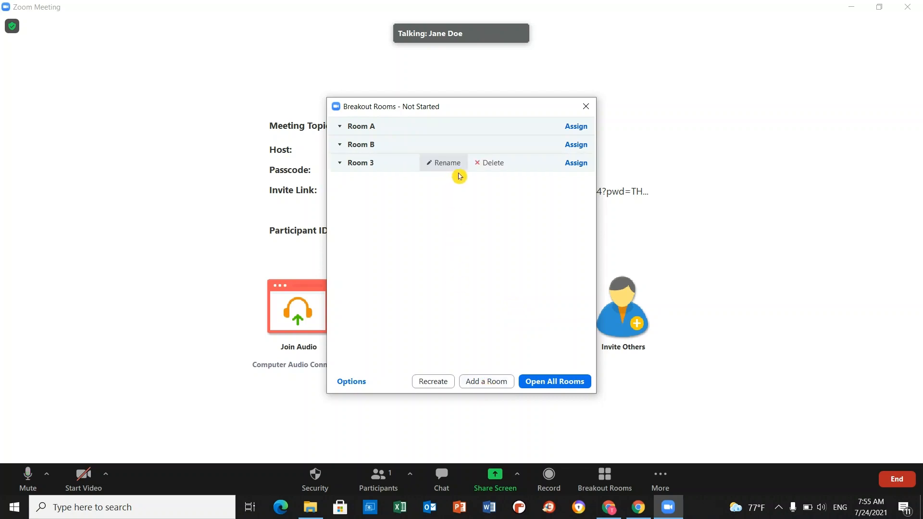
left_click(491, 165)
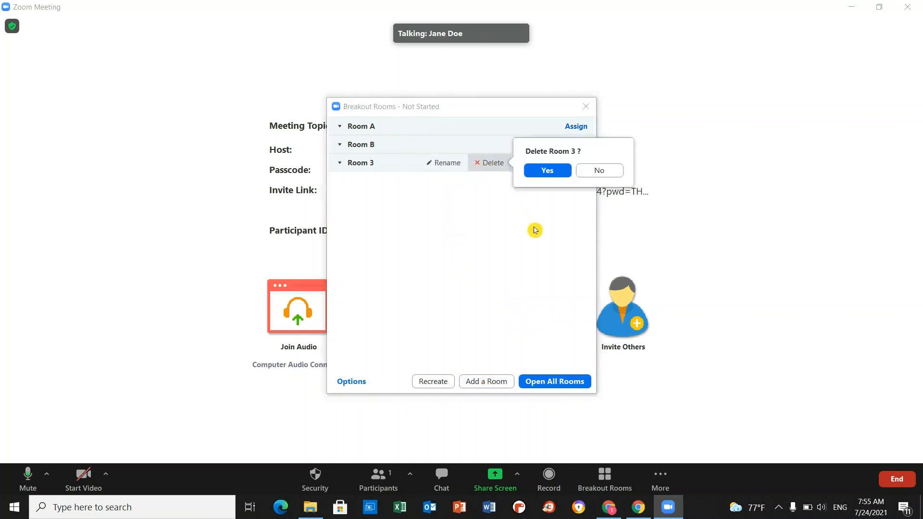
left_click(556, 172)
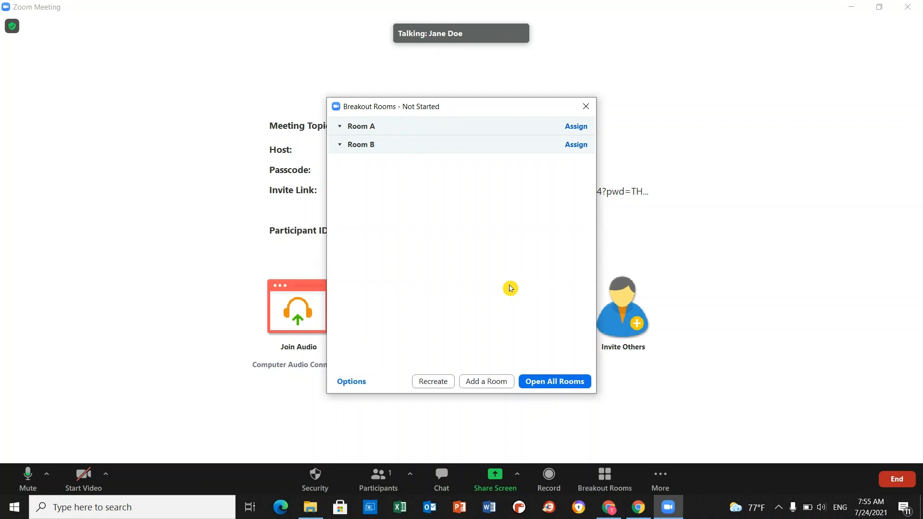
left_click(559, 383)
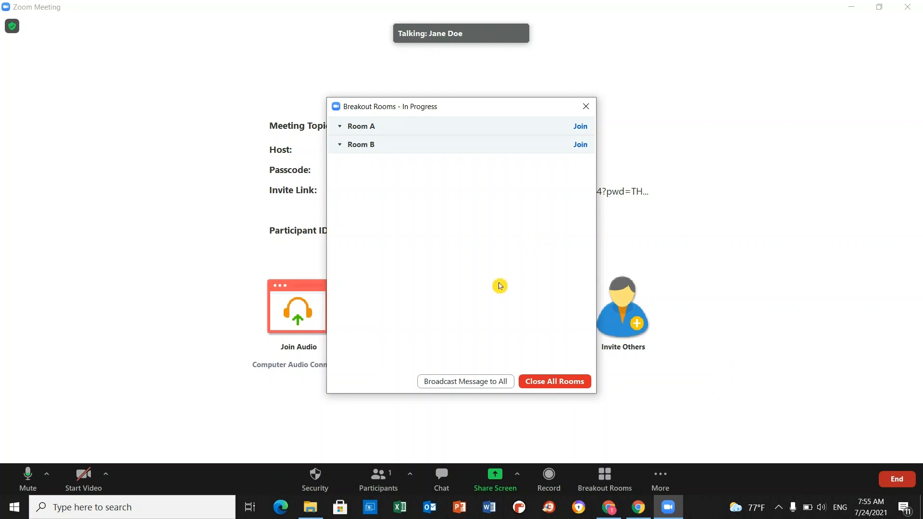
- Close all breakout rooms and dismiss the Breakout Rooms window
left_click(563, 386)
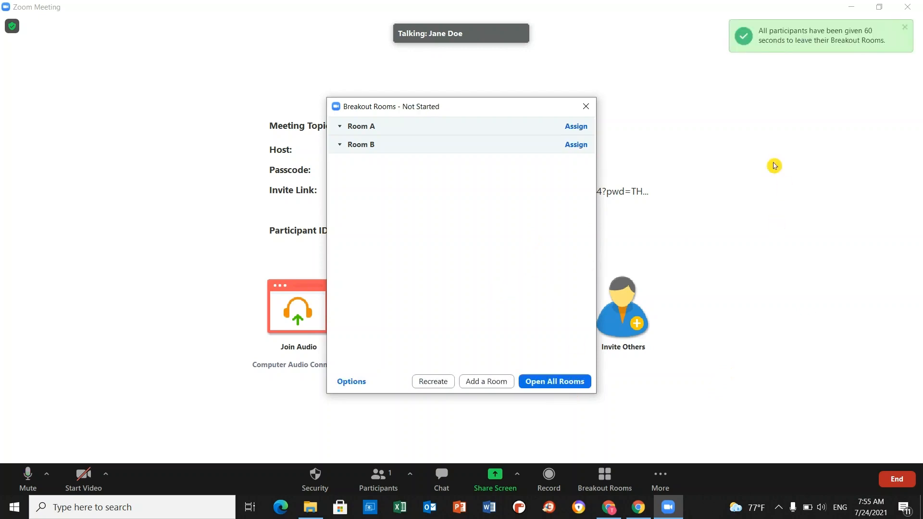
left_click(587, 107)
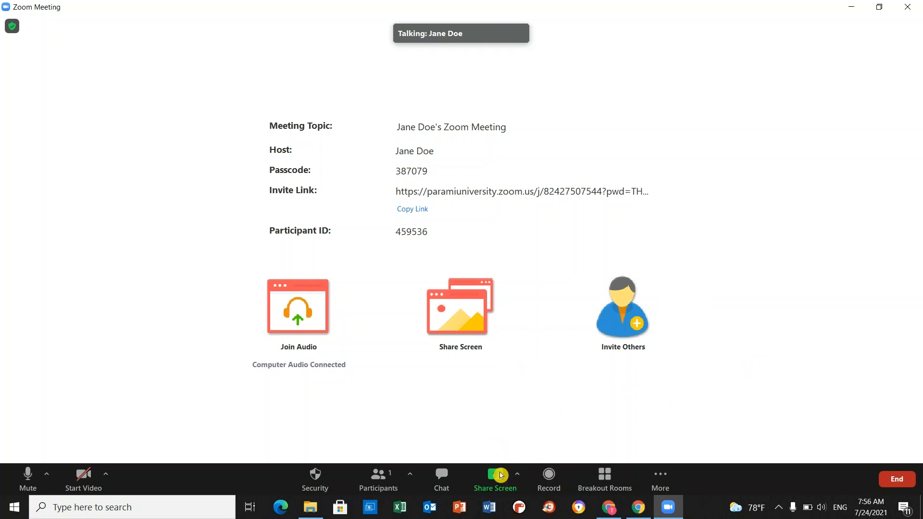
- Choose the Whiteboard tile in the share dialog and start sharing it
left_click(503, 490)
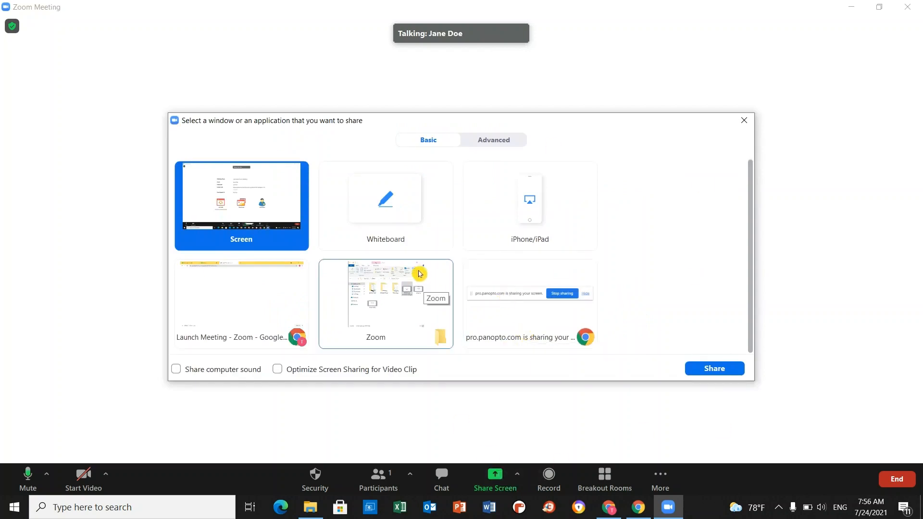
left_click(420, 241)
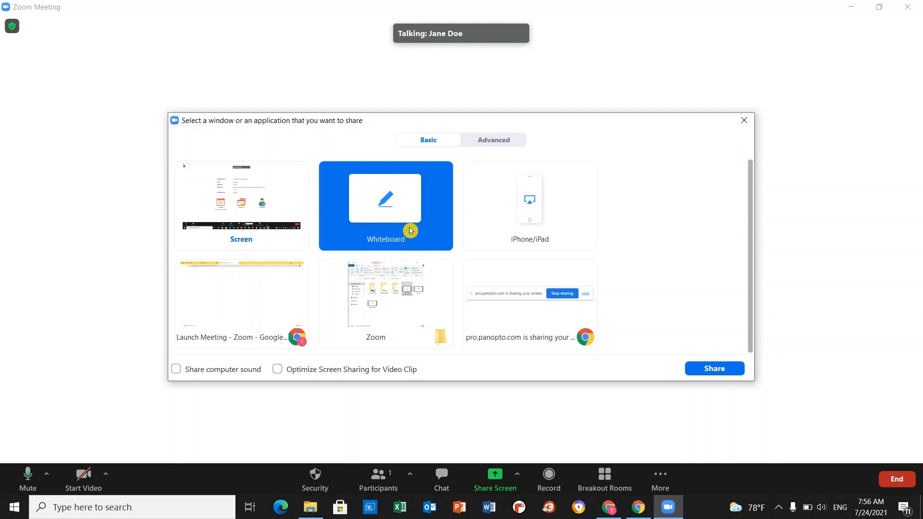
left_click(306, 215)
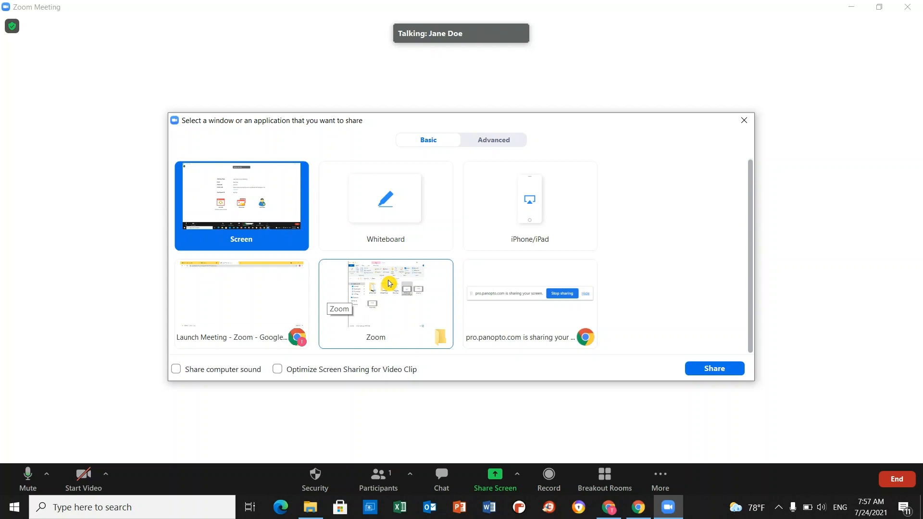
left_click(397, 231)
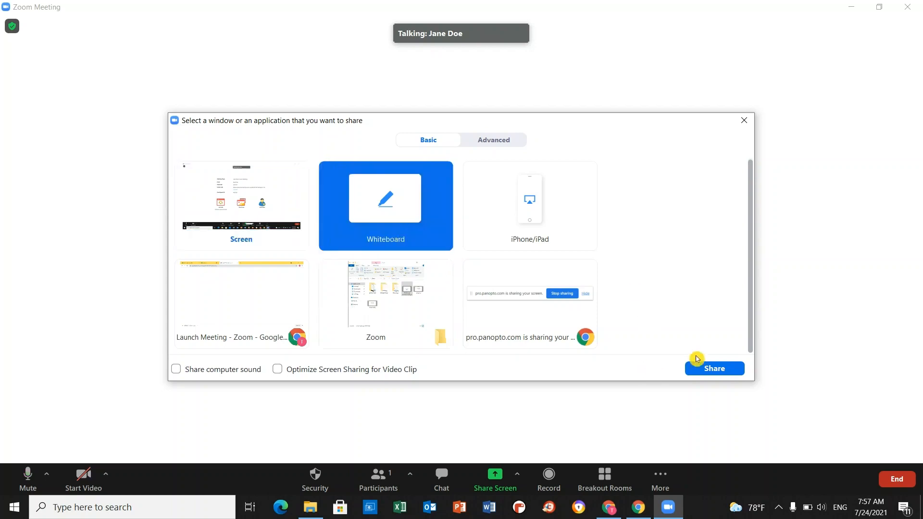
left_click(714, 369)
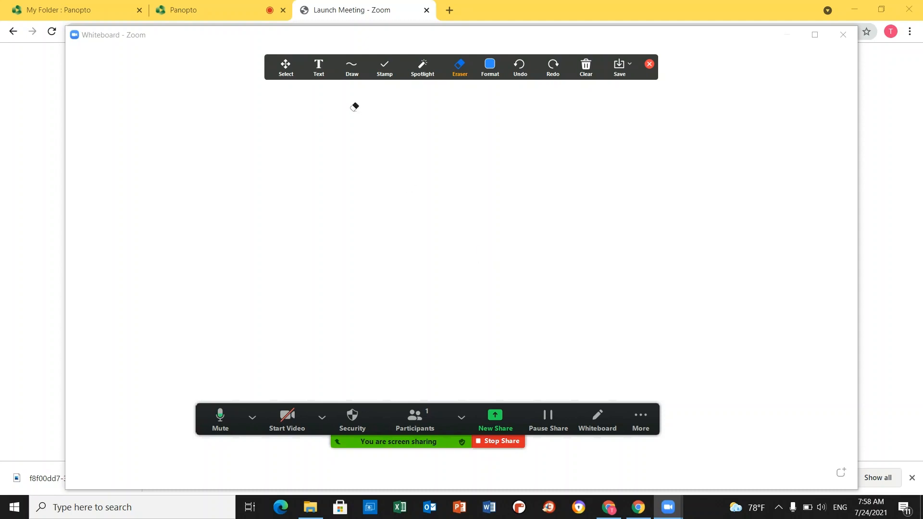
- Place the text 'Hi!' near the centre of the whiteboard canvas
left_click(323, 76)
left_click(424, 179)
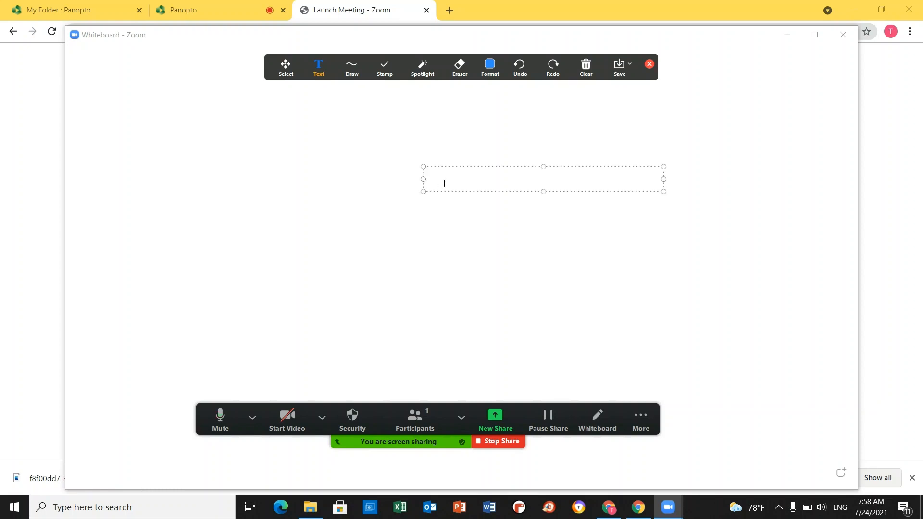
type("Hi!")
left_click(508, 252)
left_click(353, 76)
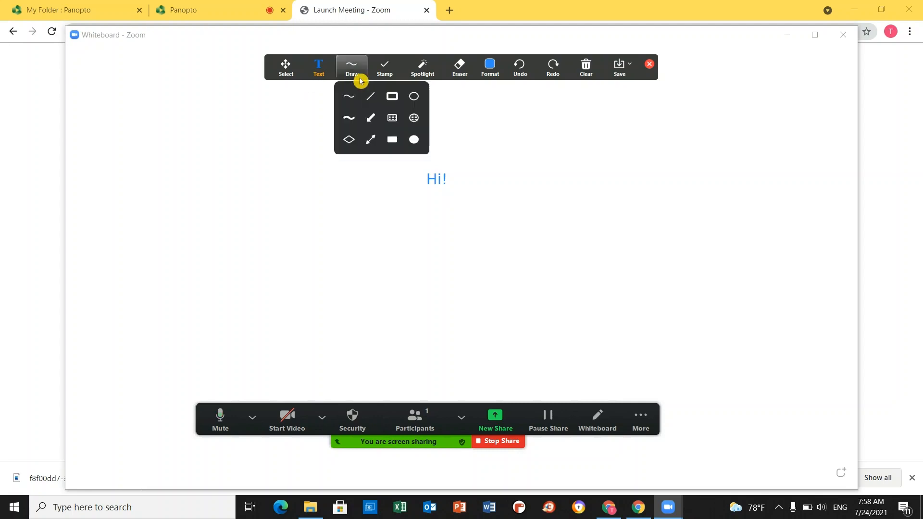
- Draw a green diamond left of 'Hi!' and a light-green highlighter squiggle
left_click(349, 139)
mouse_move(287, 155)
left_mouse_down()
mouse_move(305, 183)
mouse_move(430, 252)
left_mouse_up()
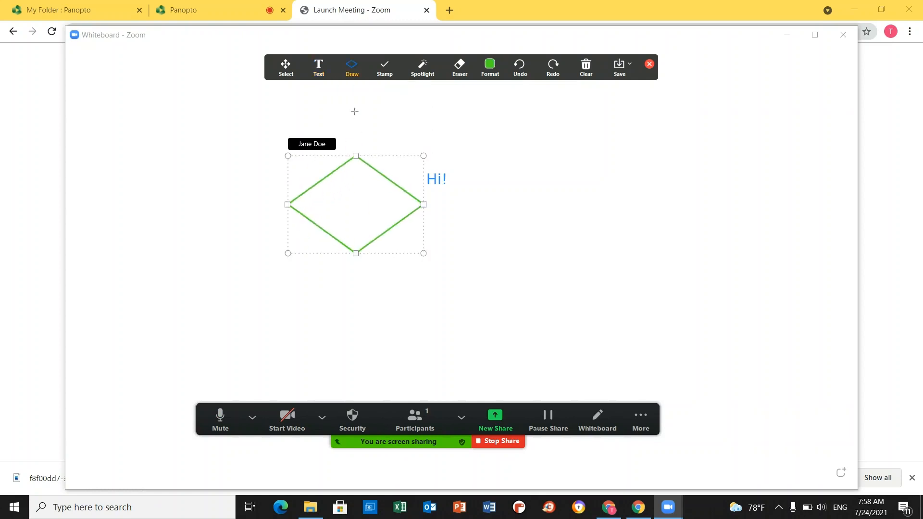
left_click(352, 68)
left_click(353, 114)
mouse_move(242, 115)
left_mouse_down()
mouse_move(223, 208)
mouse_move(248, 309)
left_mouse_up()
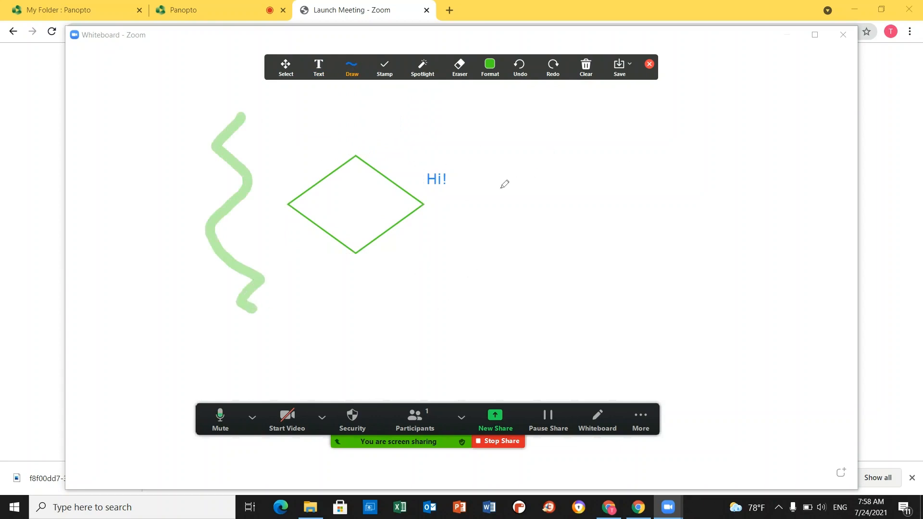
- Switch to red, draw a circle right of 'Hi!', and erase the stray red stroke
left_click(489, 66)
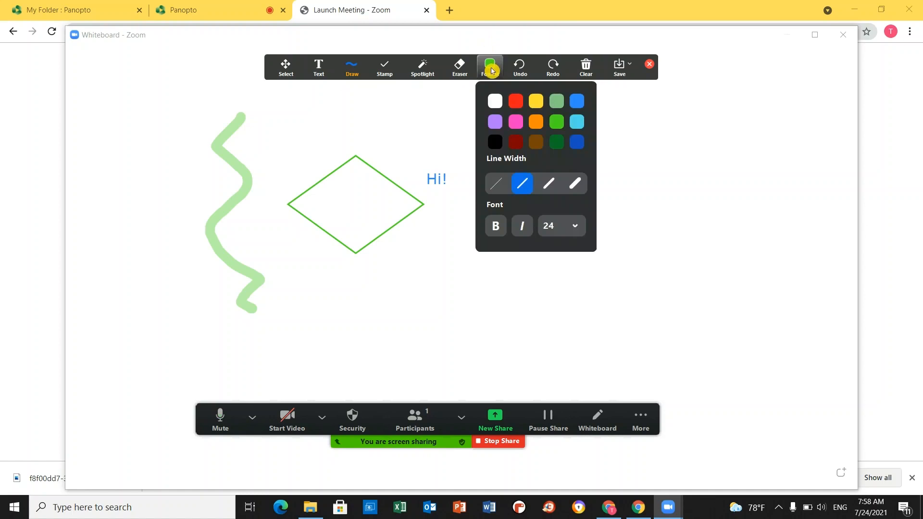
left_click(521, 104)
mouse_move(553, 183)
left_mouse_down()
mouse_move(551, 127)
mouse_move(631, 165)
mouse_move(552, 182)
left_mouse_up()
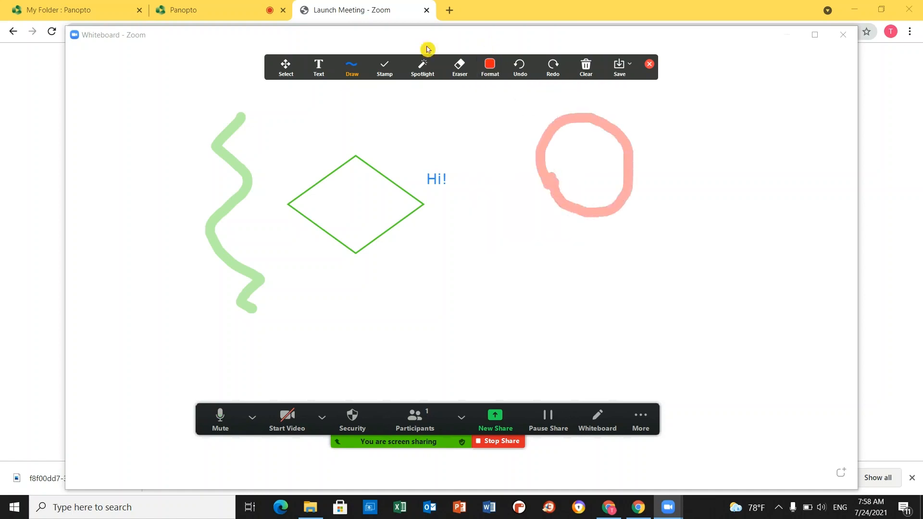
left_click_drag(501, 182, 560, 179)
left_click(460, 70)
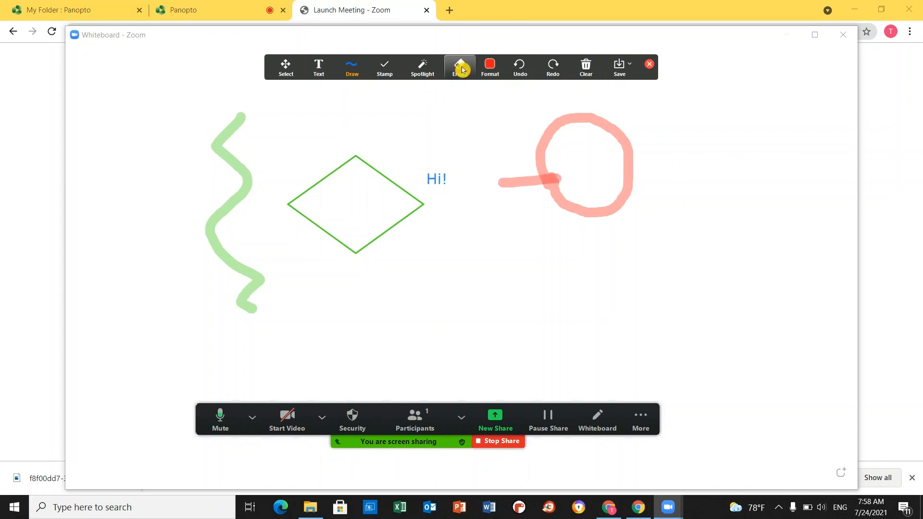
left_click(460, 77)
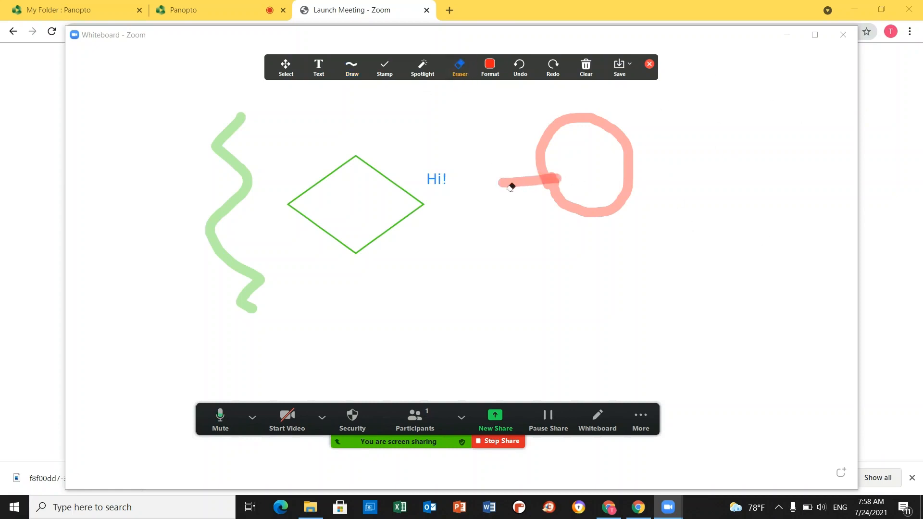
left_click(506, 182)
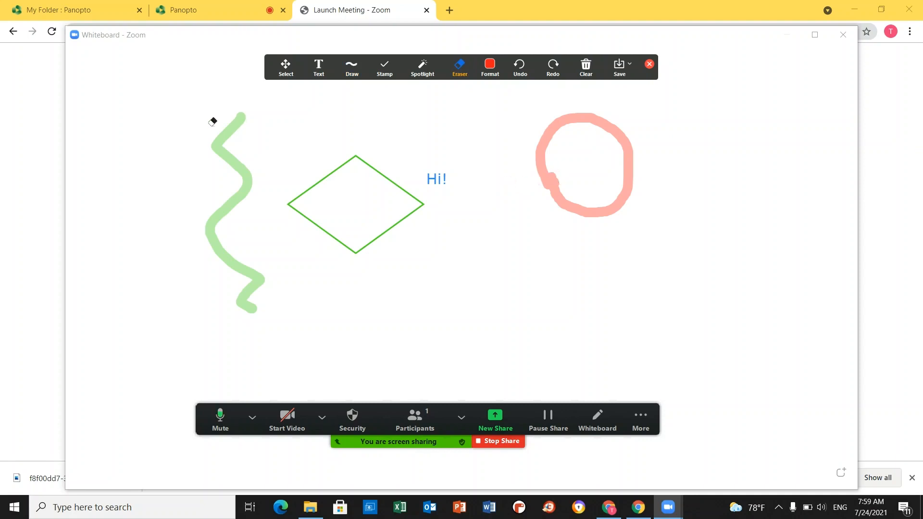
left_click(595, 69)
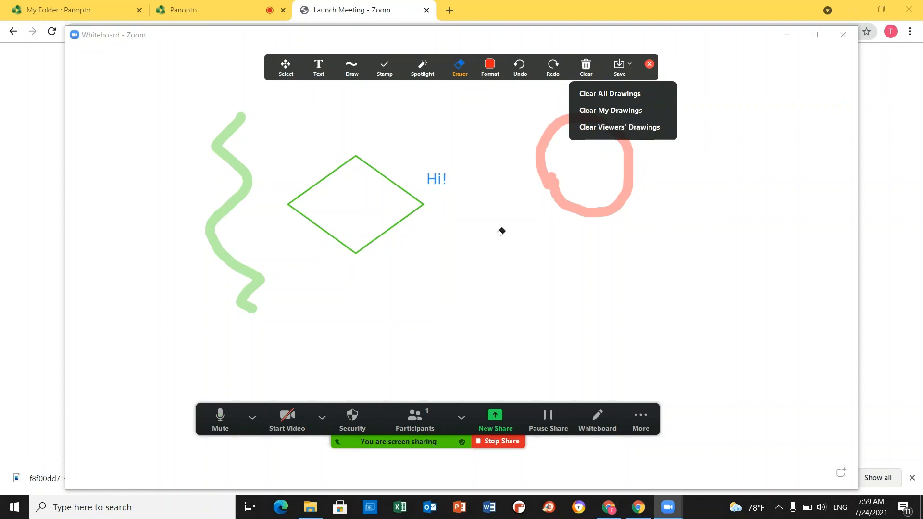
left_click(492, 206)
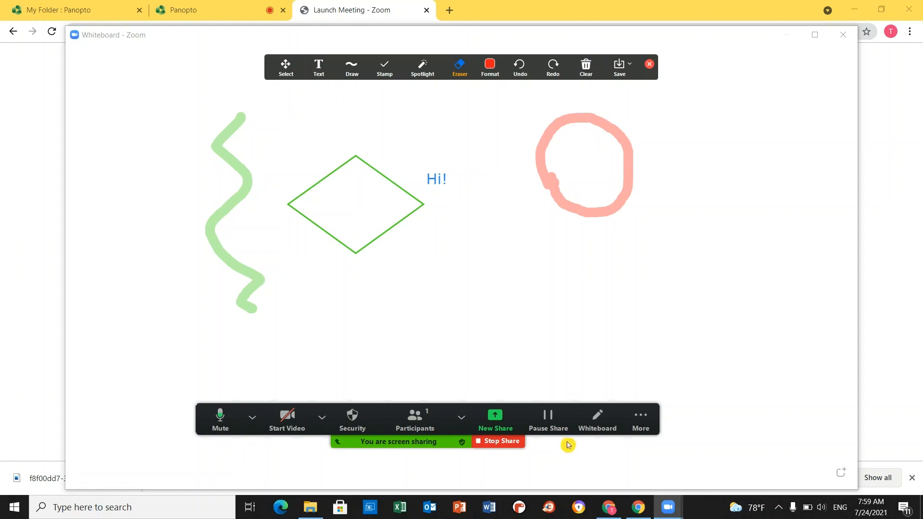
- Untick Annotate on Shared Content in Security, then tick it again
left_click(363, 429)
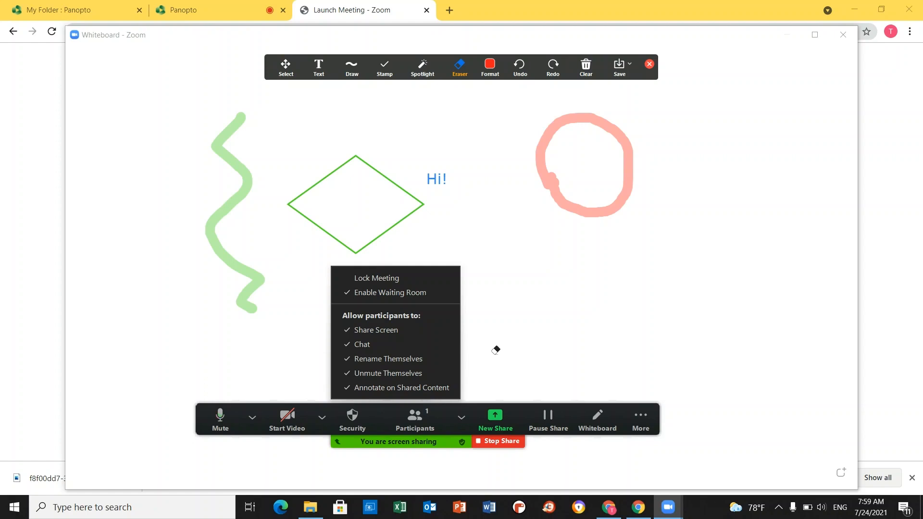
left_click(401, 388)
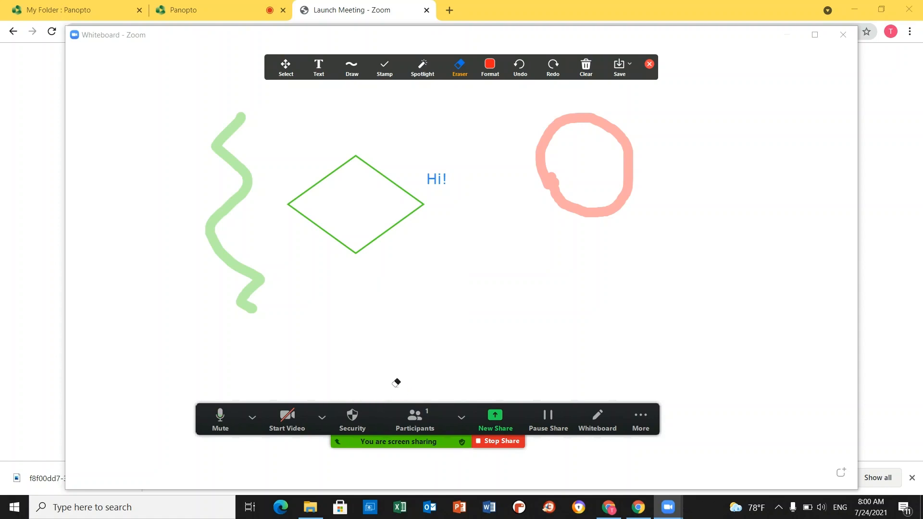
left_click(367, 429)
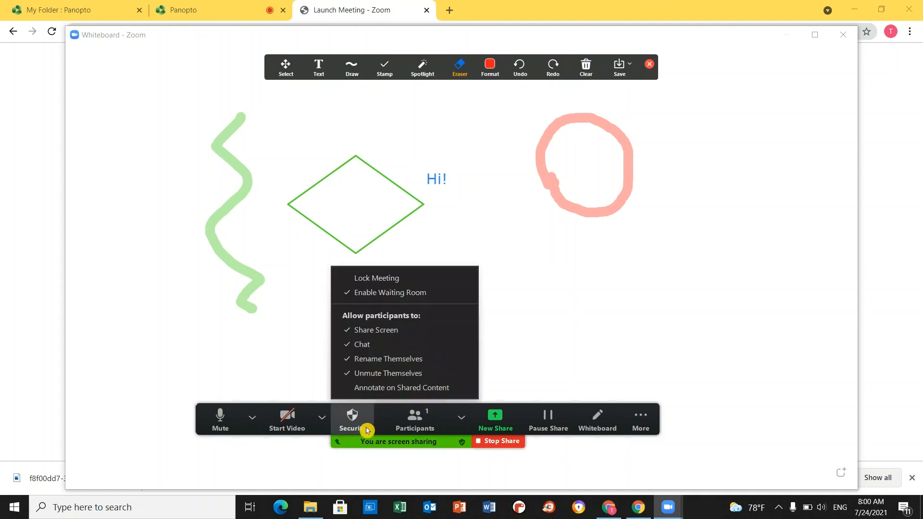
left_click(367, 389)
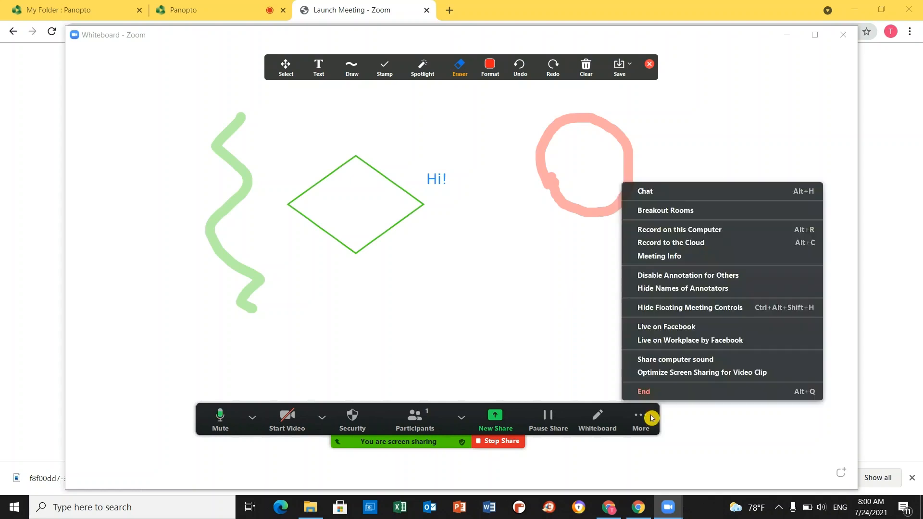
- Disable annotation for others via More, then stop the whiteboard share
left_click(647, 418)
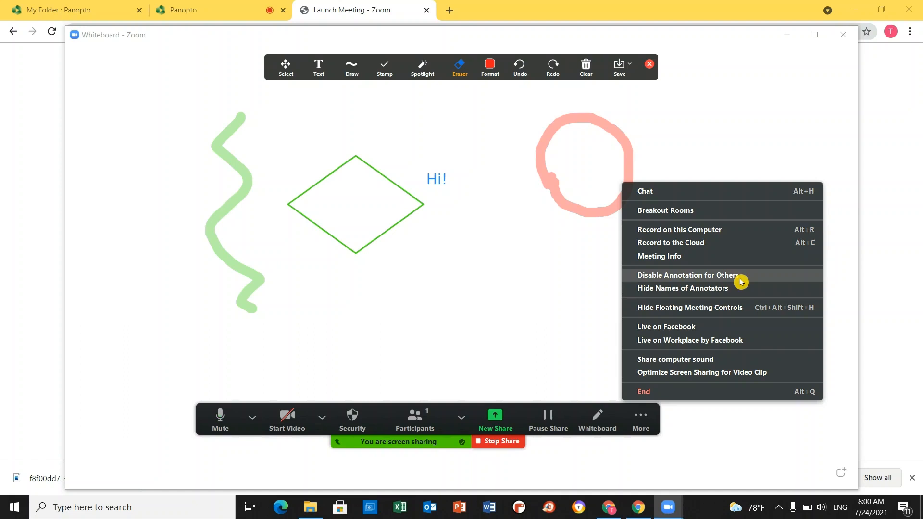
left_click(741, 281)
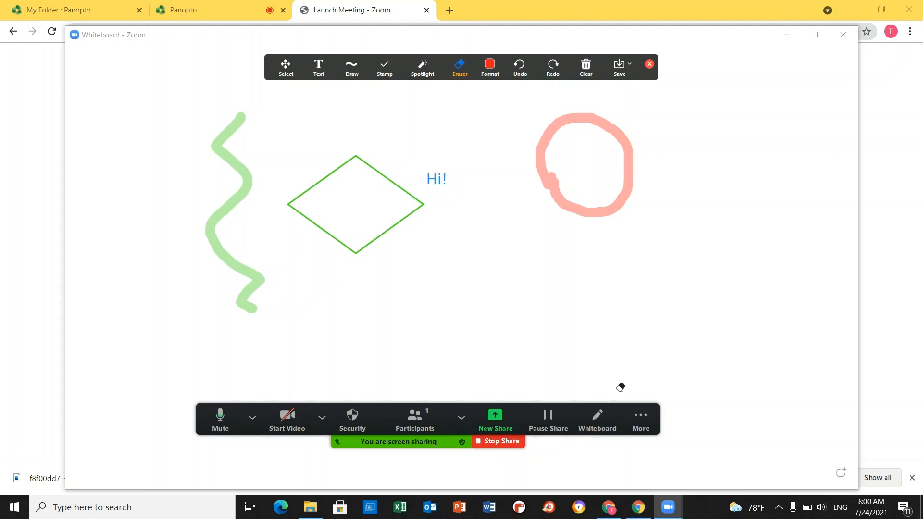
left_click(641, 418)
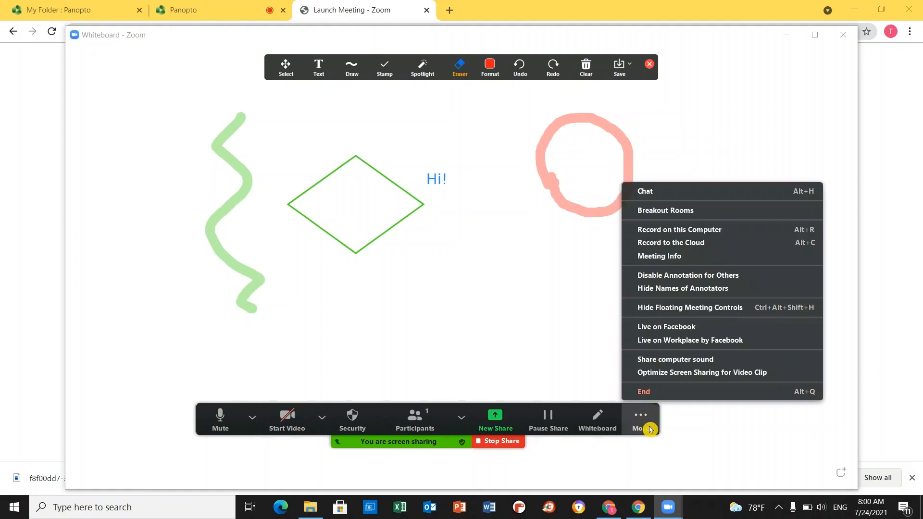
left_click(641, 418)
left_click(513, 442)
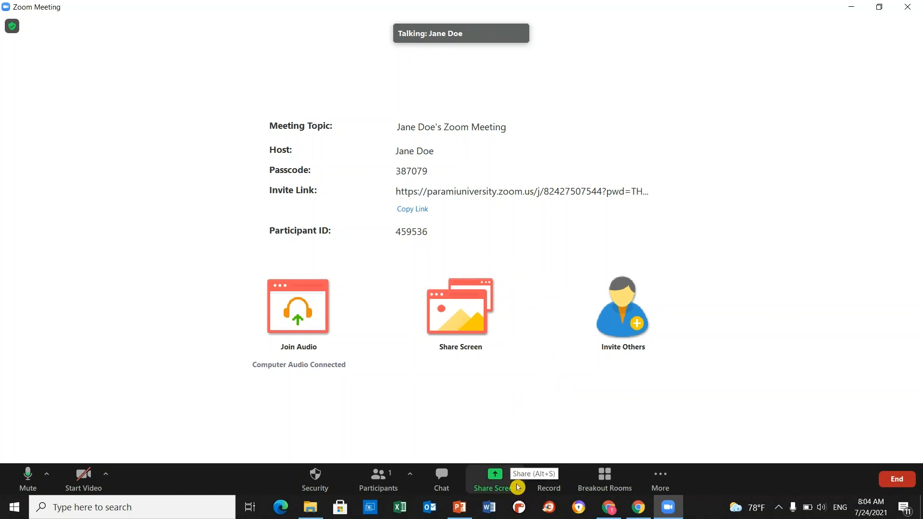
- Share the 'Untitled presentation - PowerPoint' window with the meeting
left_click(518, 487)
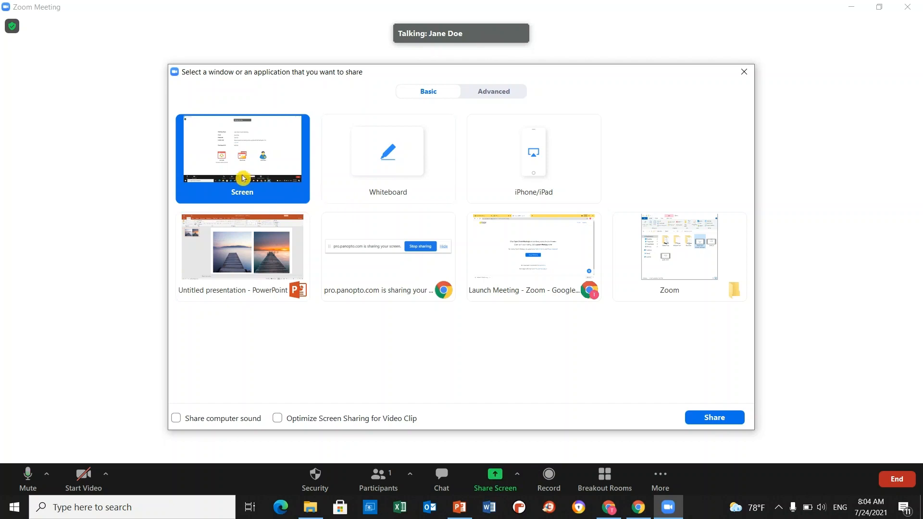
left_click(713, 418)
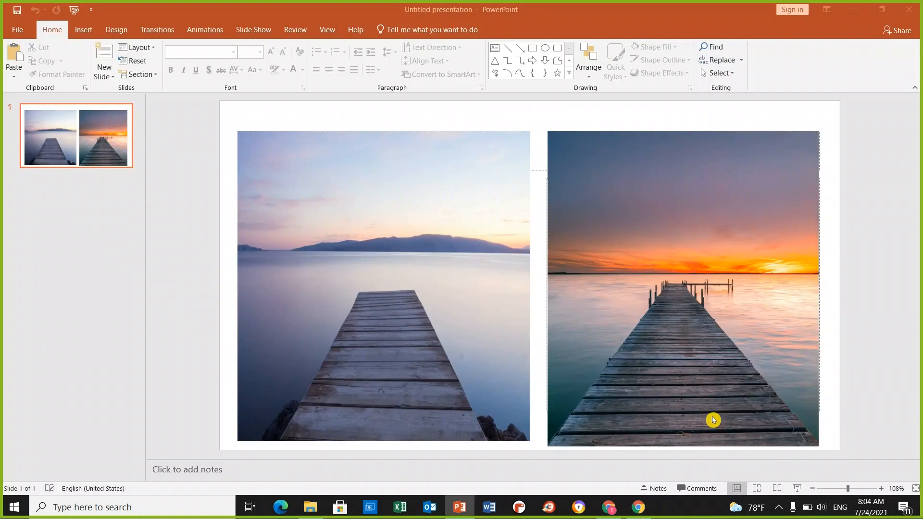
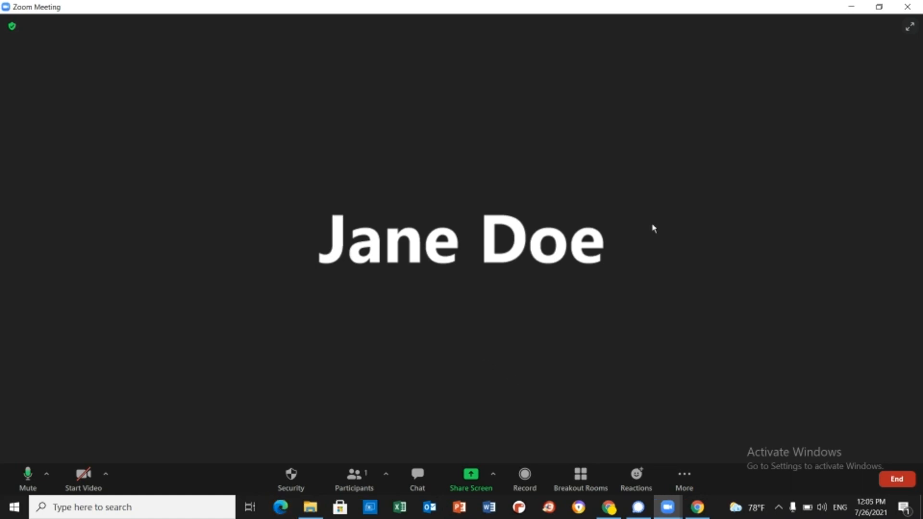
- Share the entire screen, glance at the sharing toolbar's More menu, and open Edge
left_click(466, 482)
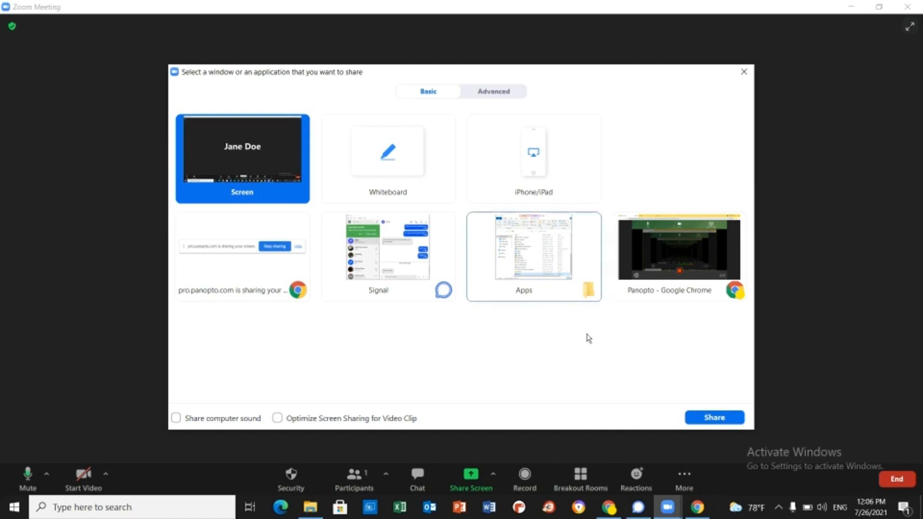
left_click(704, 420)
left_click(727, 406)
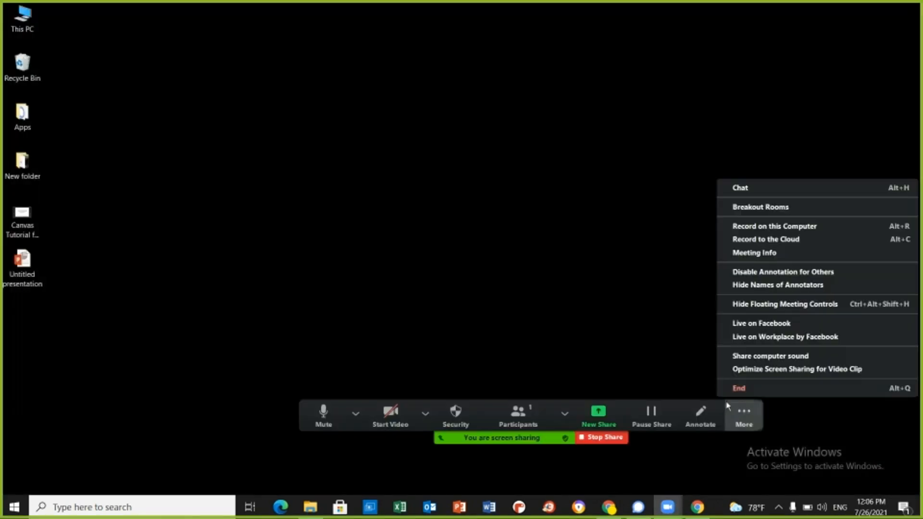
left_click(545, 297)
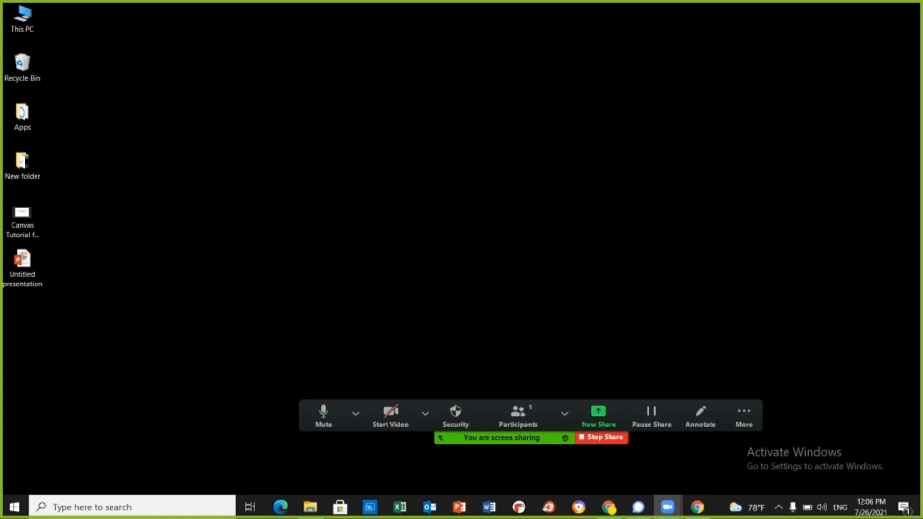
left_click(281, 514)
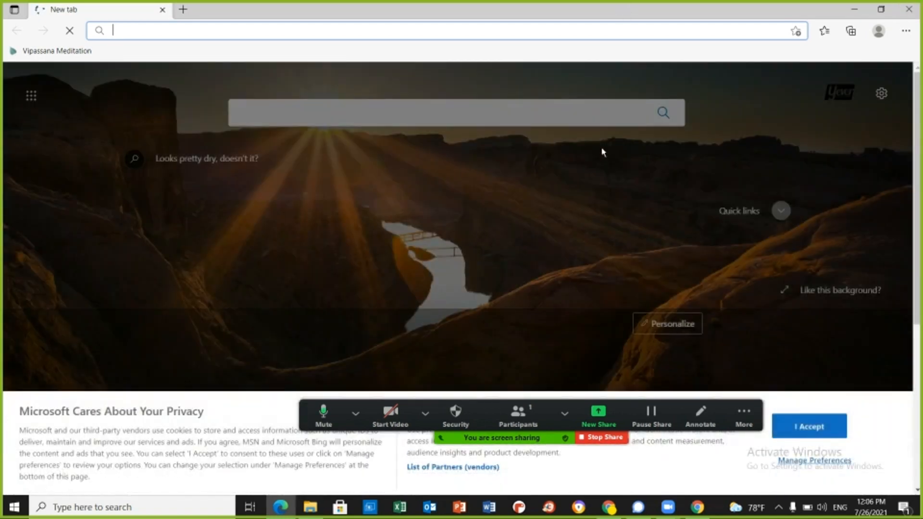
- Close the Edge window and stop the screen share
key("alt+F4")
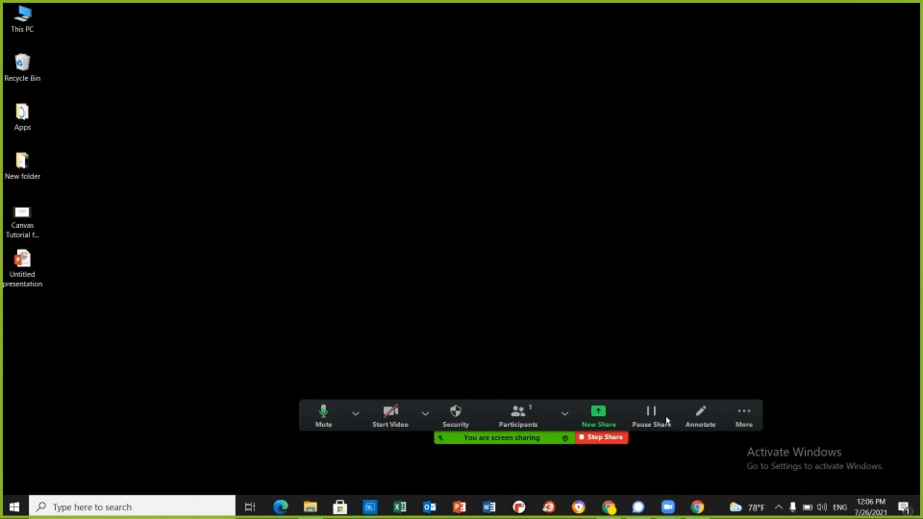
left_click(607, 437)
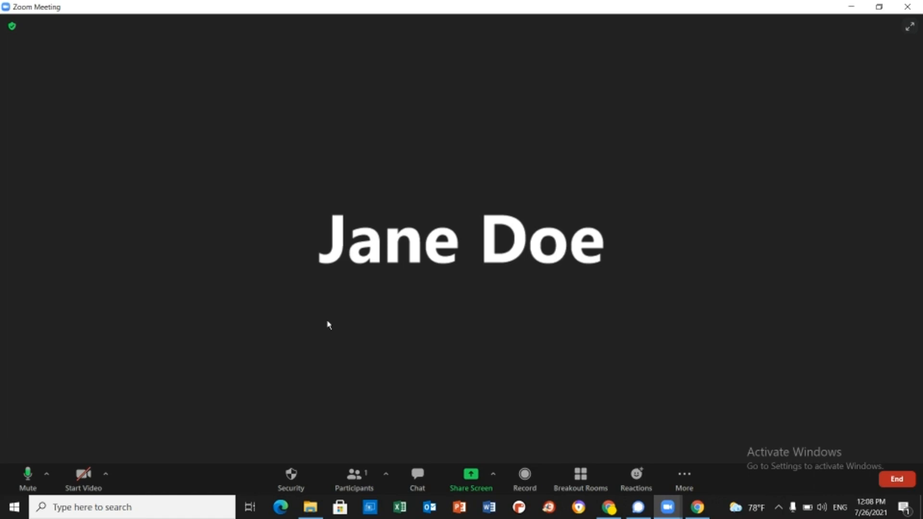
- Toggle the participants' Share Screen permission in Security, then toggle it once more
left_click(291, 484)
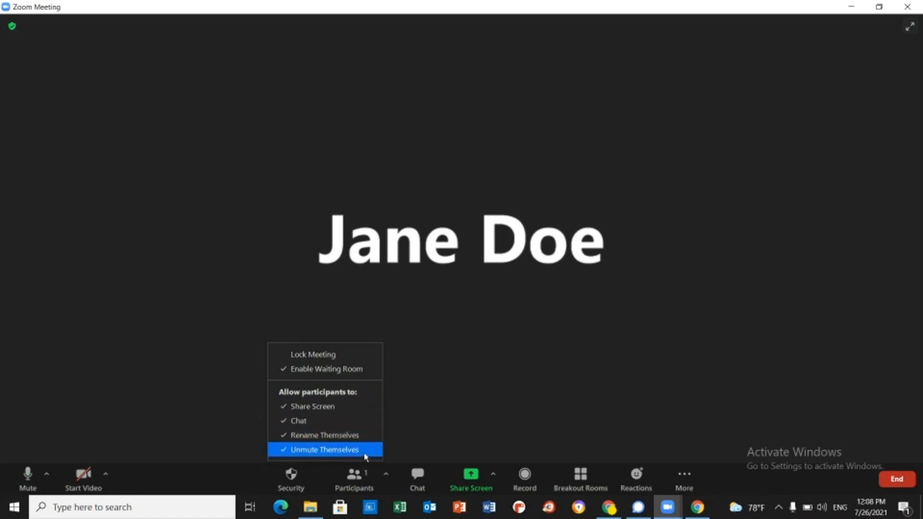
left_click(284, 411)
left_click(297, 481)
left_click(523, 406)
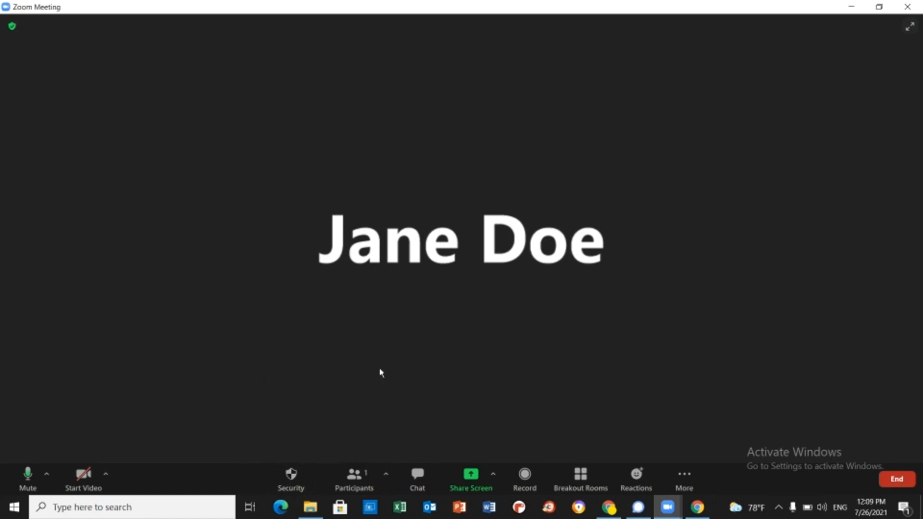
left_click(284, 486)
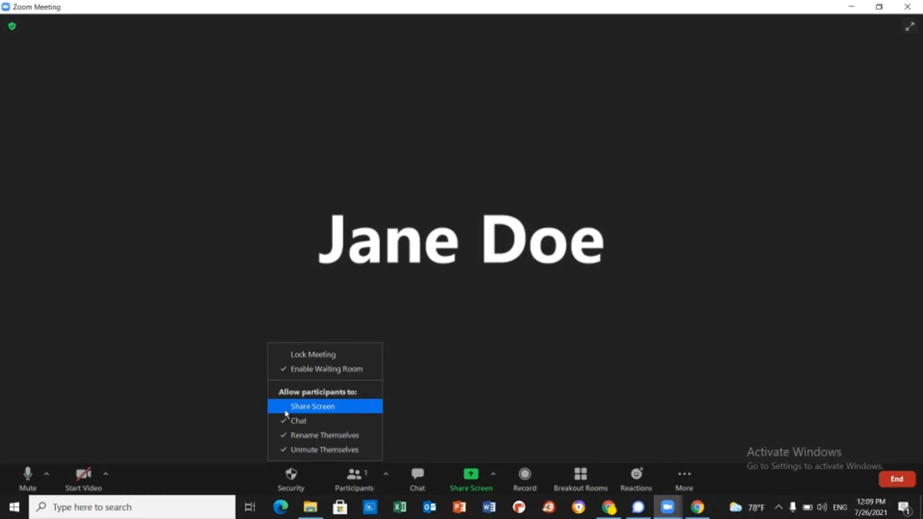
left_click(285, 412)
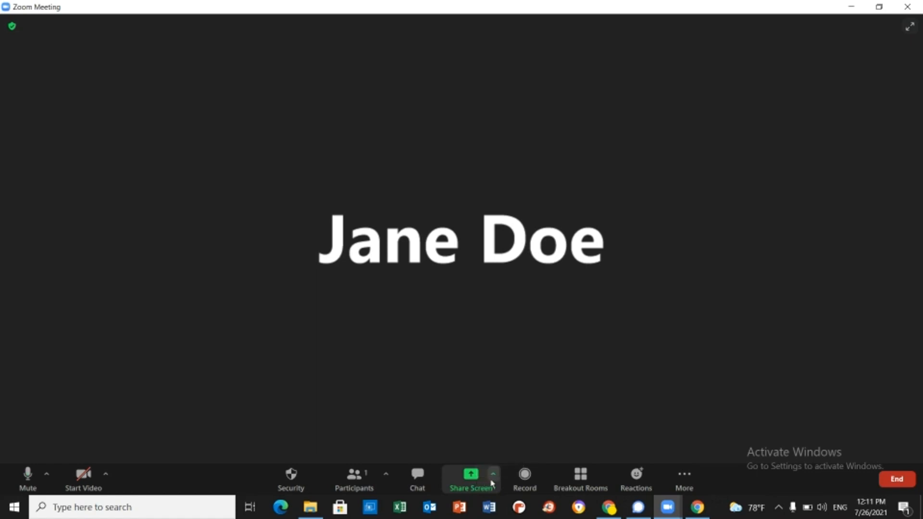
- Choose 'Multiple participants can share simultaneously' in the Share Screen options
left_click(493, 475)
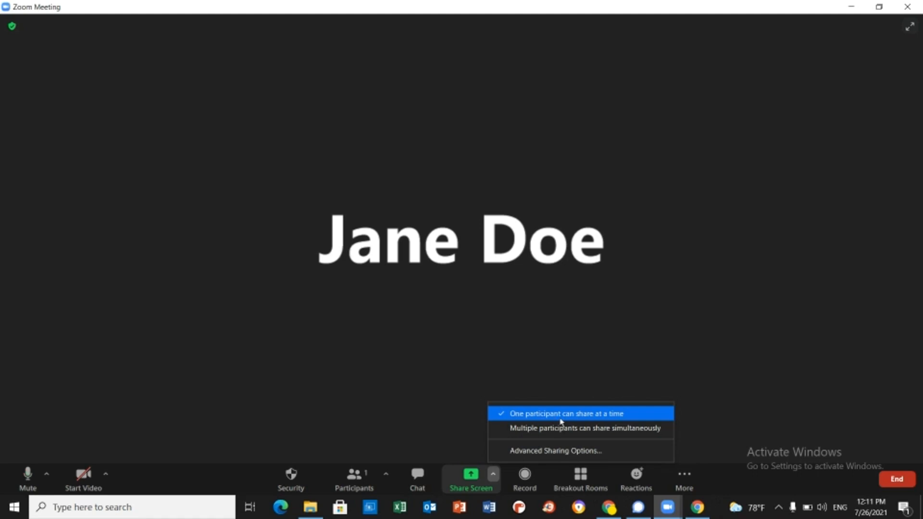
left_click(513, 429)
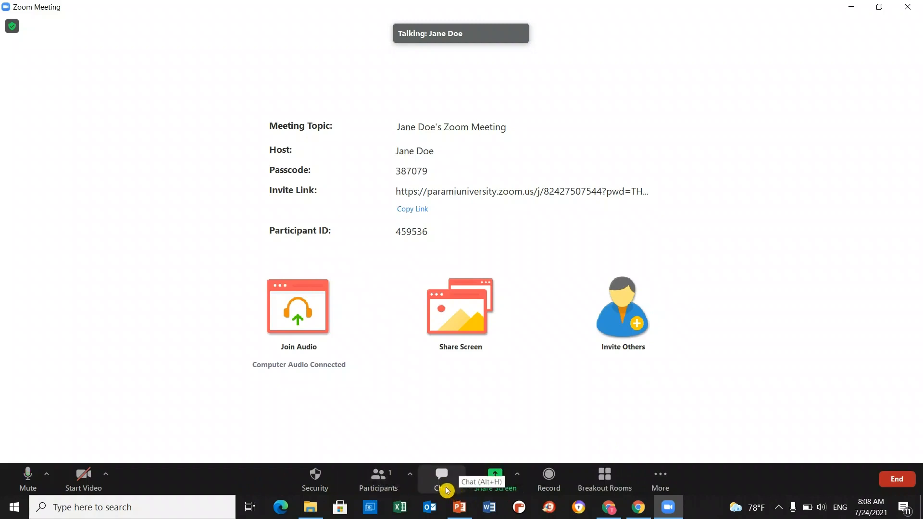
left_click(447, 490)
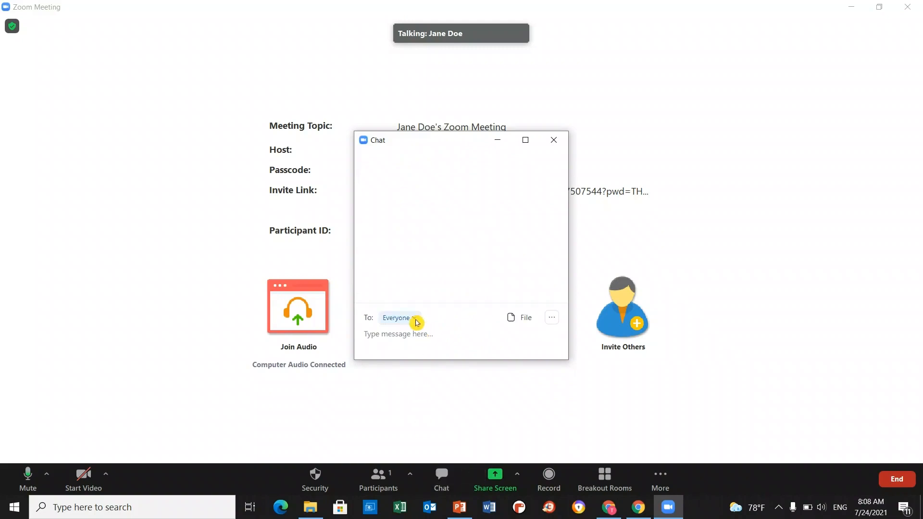
left_click(414, 319)
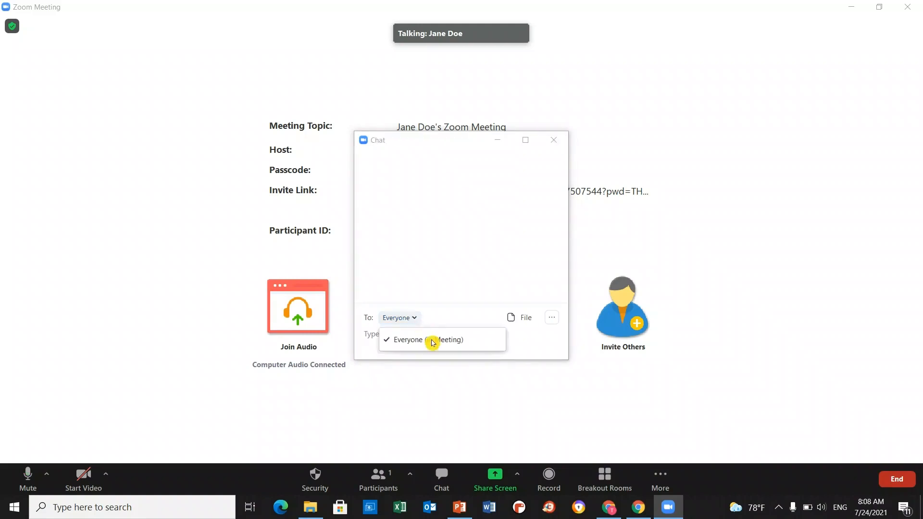
left_click(369, 341)
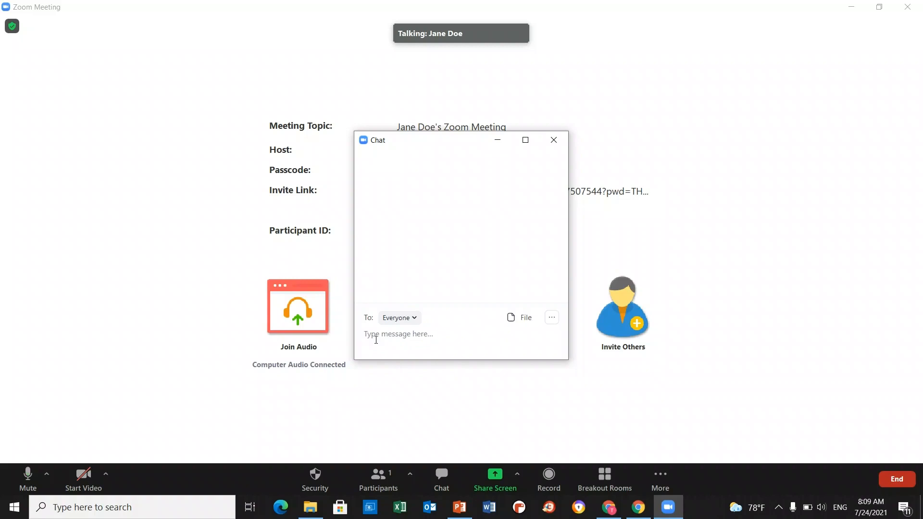
left_click(415, 319)
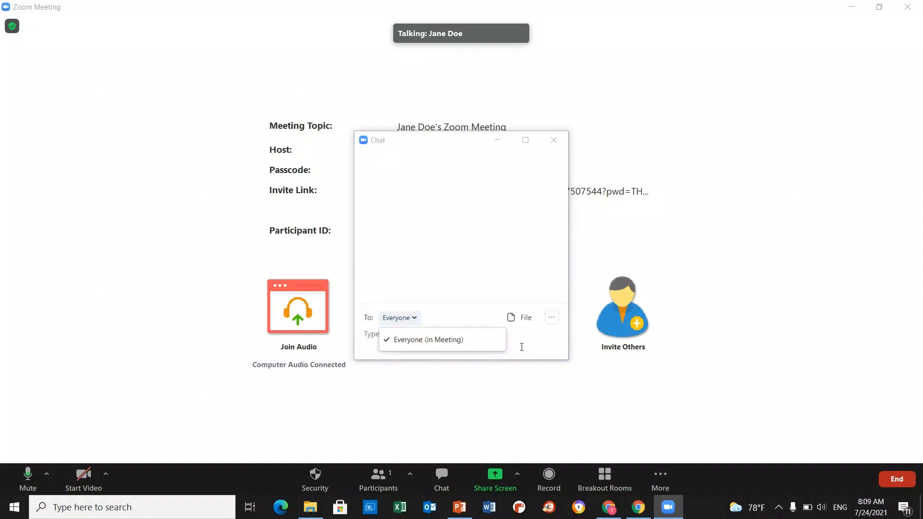
left_click(520, 399)
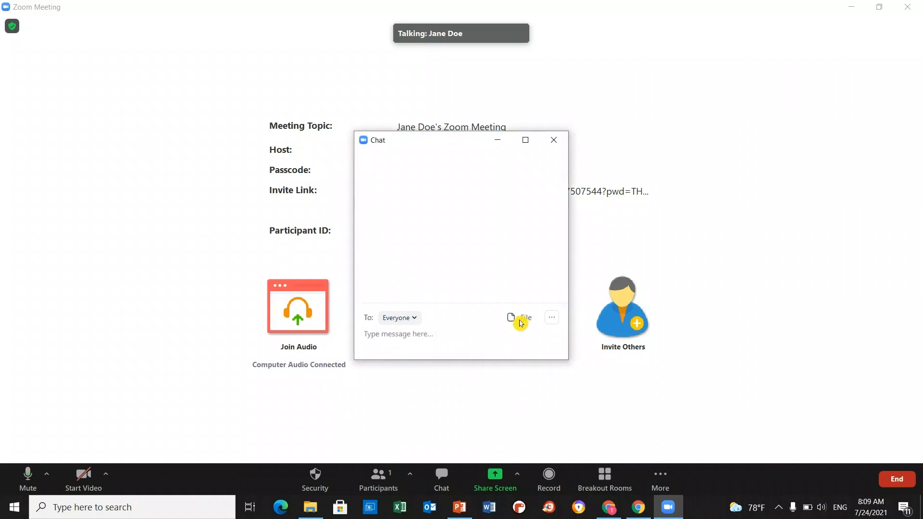
left_click(557, 143)
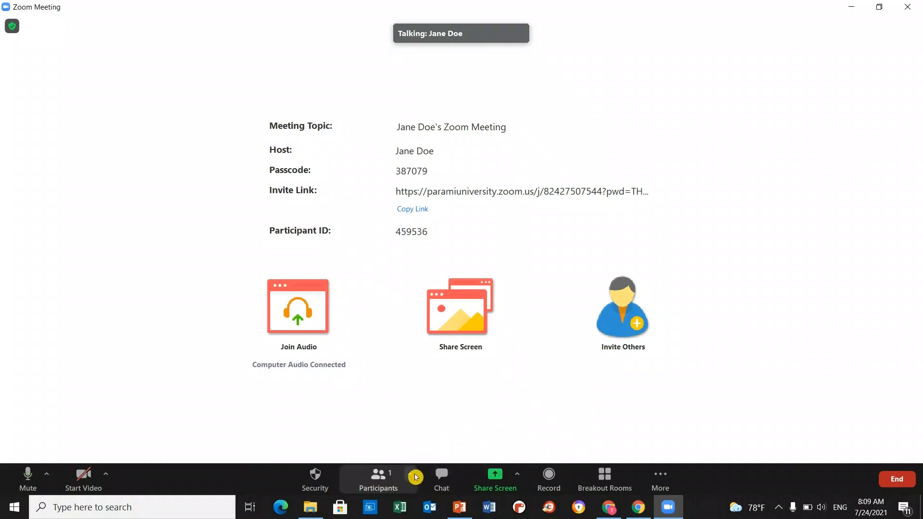
- Open the Invite dialog, browse the contacts, and copy the invite link and full invitation
left_click(412, 479)
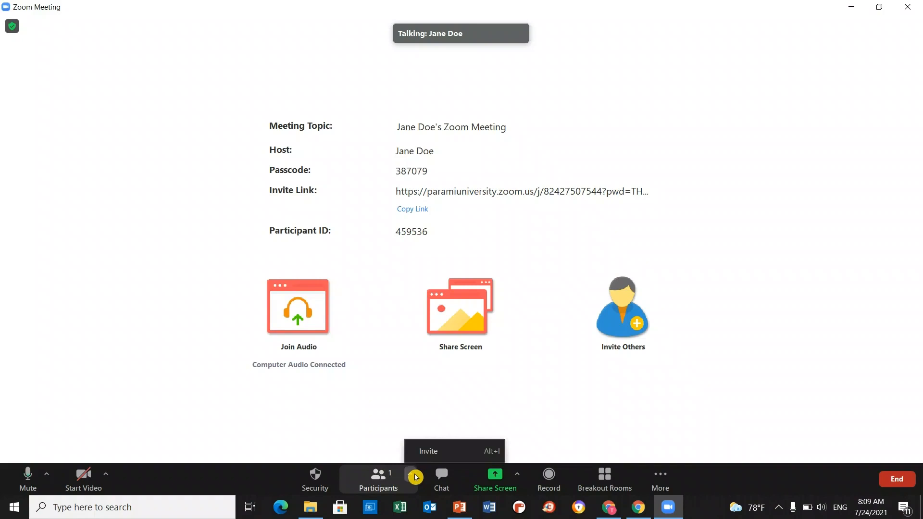
left_click(434, 455)
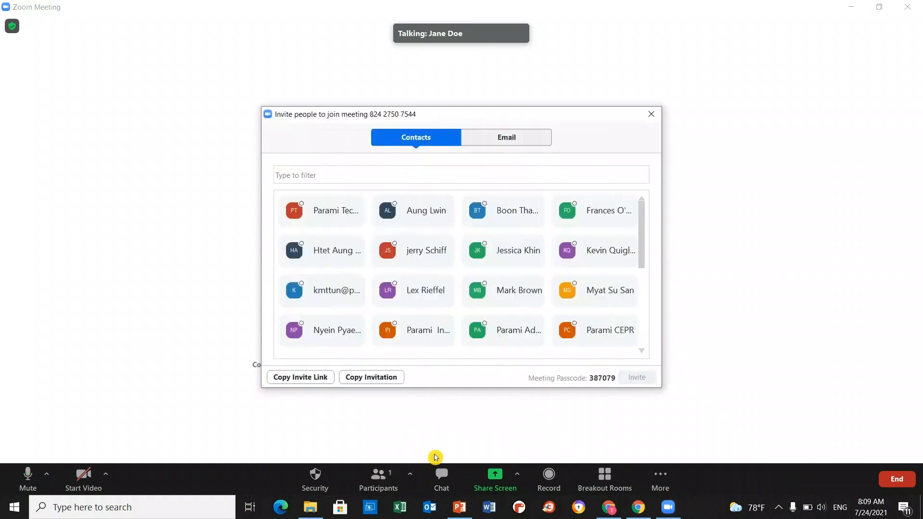
scroll(470, 319, "down", 3)
scroll(540, 303, "up", 1)
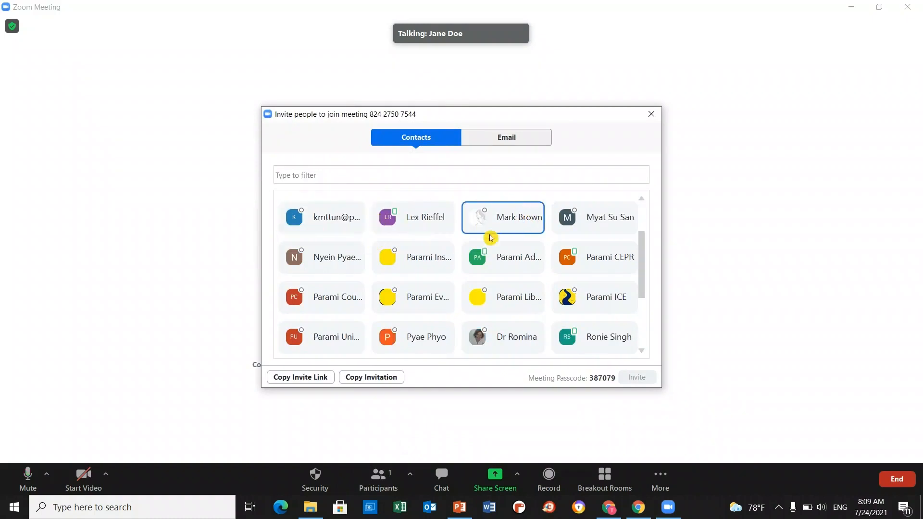
scroll(558, 291, "down", 2)
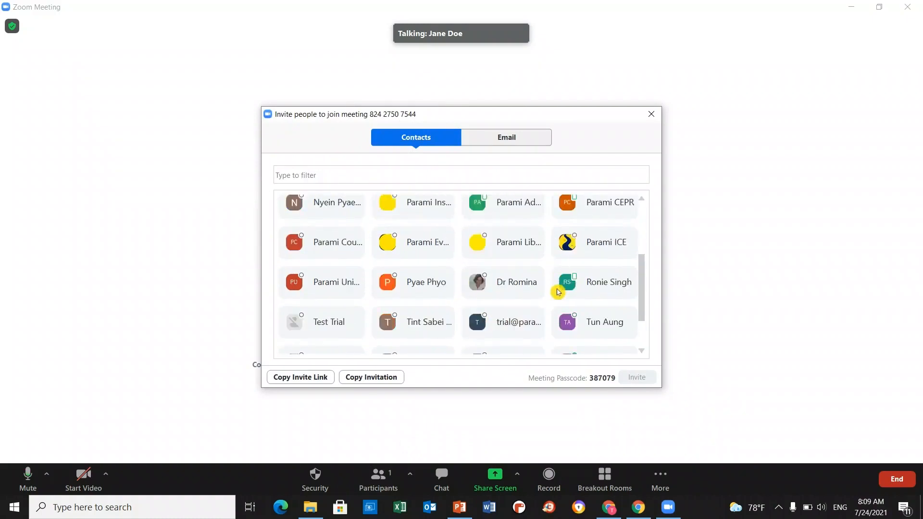
scroll(560, 298, "down", 1)
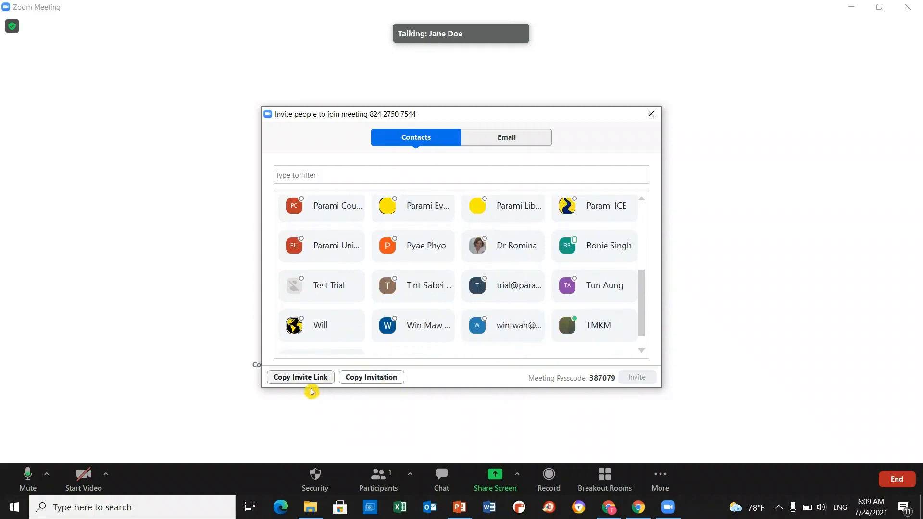
left_click(297, 383)
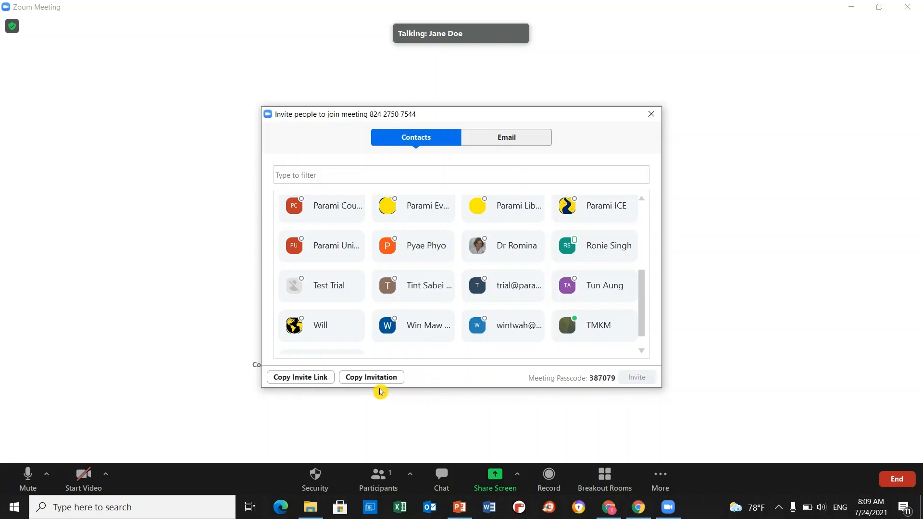
left_click(368, 379)
- Close the Invite dialog, then review the Record choices and the live streaming options
left_click(392, 380)
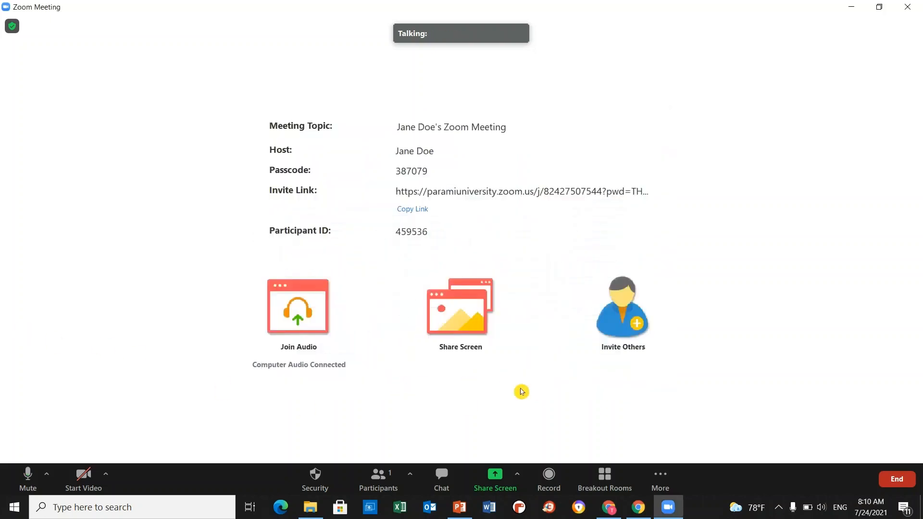
left_click(556, 483)
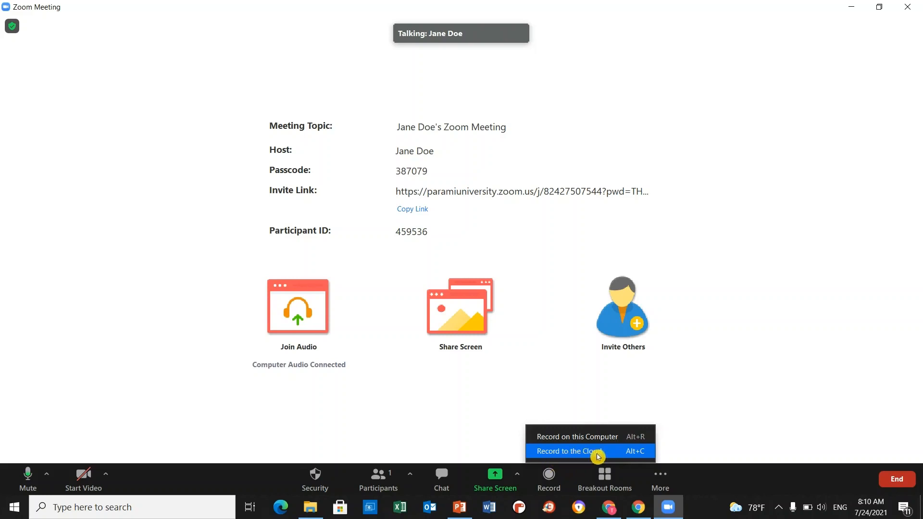
left_click(673, 482)
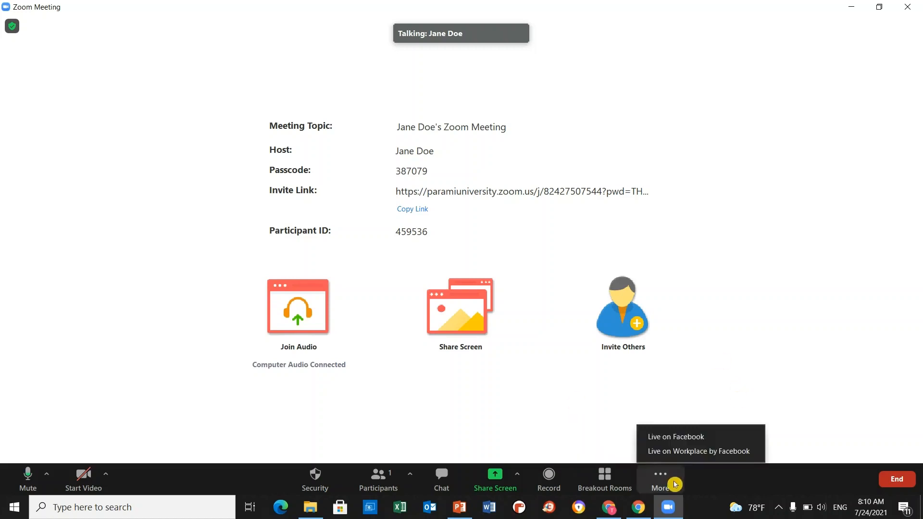
left_click(675, 484)
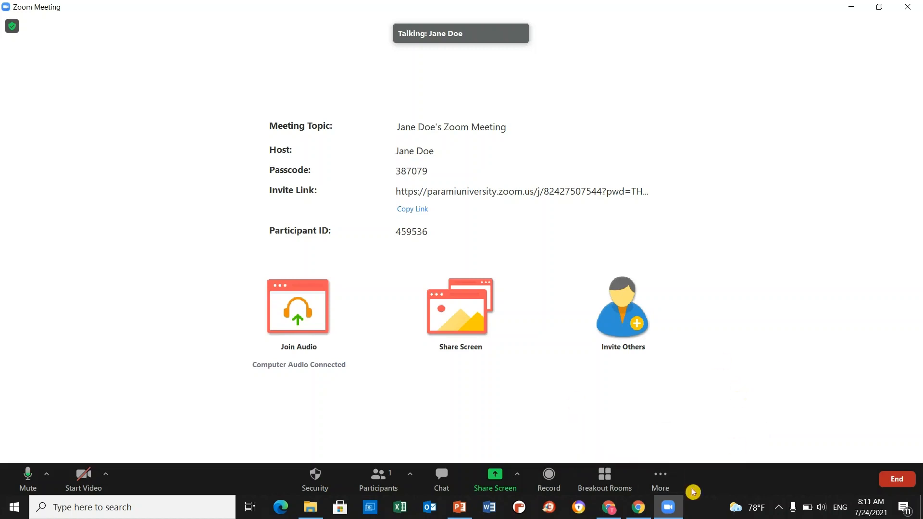
left_click(665, 486)
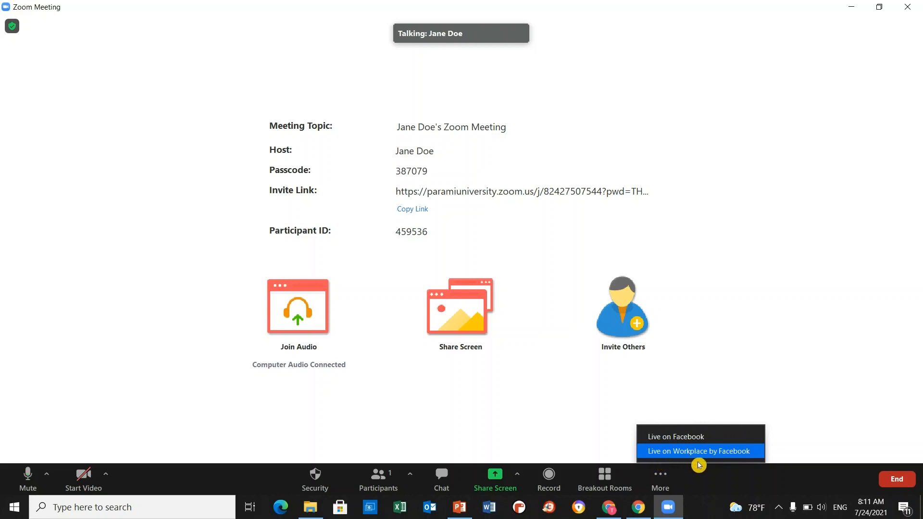
left_click(905, 346)
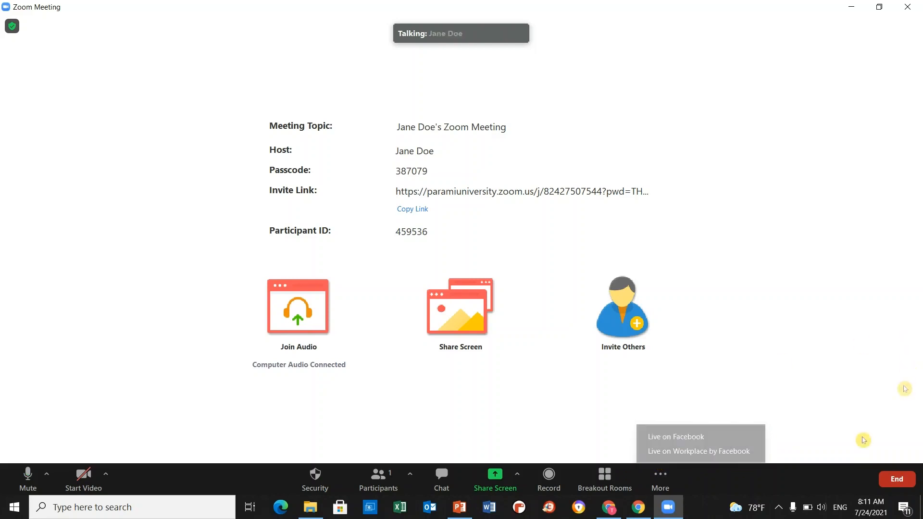